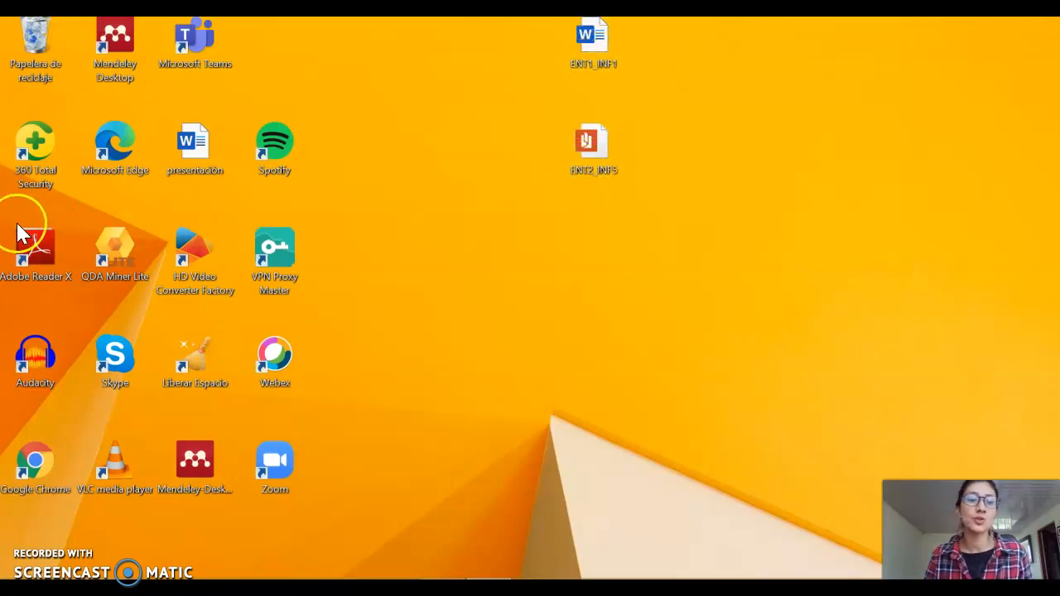
Launch QDA Miner Lite in its free edition and start a new project from a list of documents/images
double_click(109, 265)
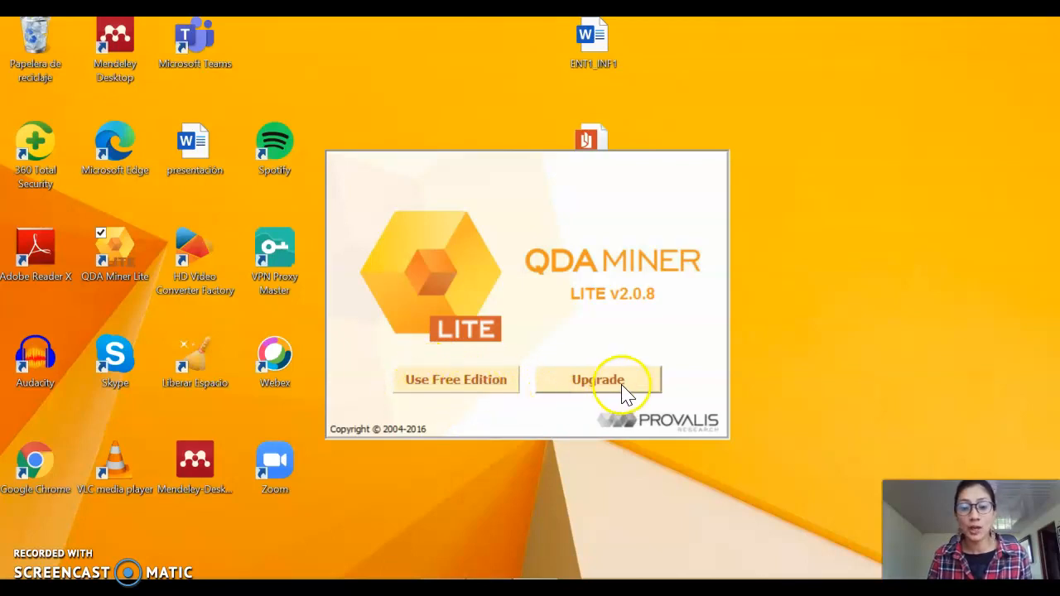
left_click(443, 383)
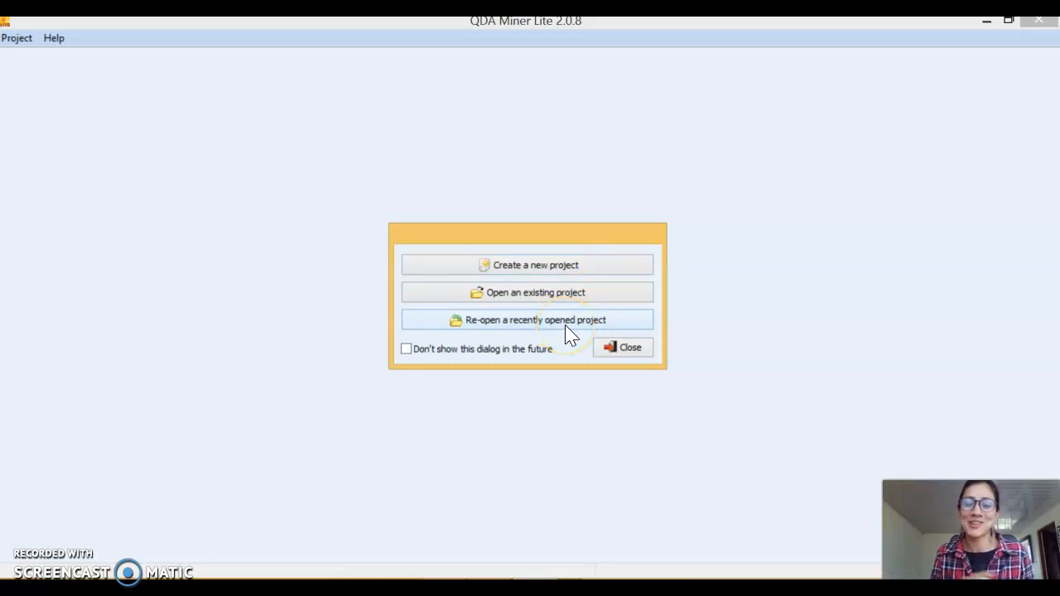
left_click(582, 266)
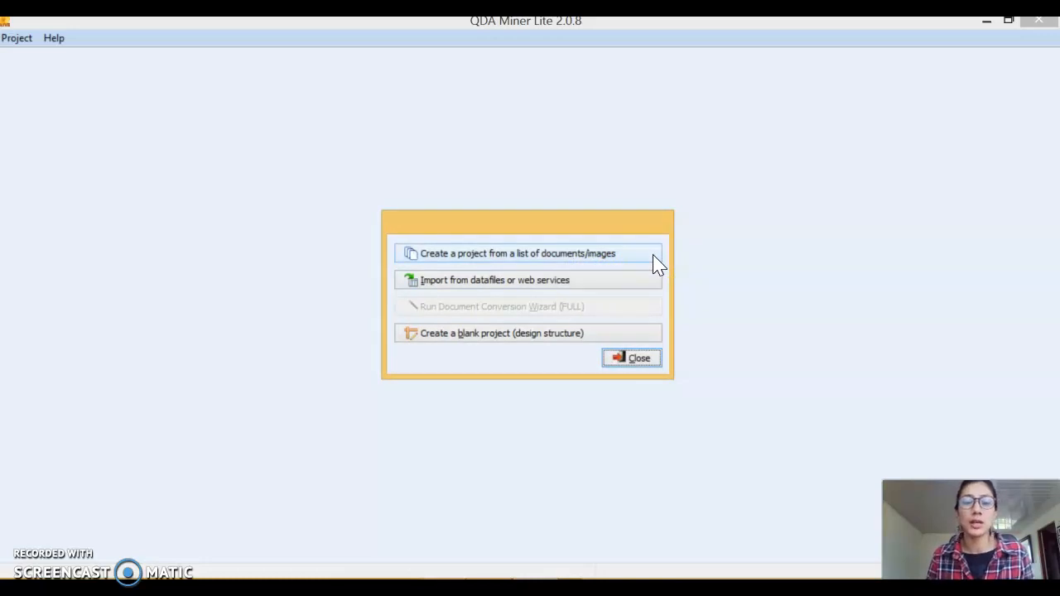
left_click(626, 282)
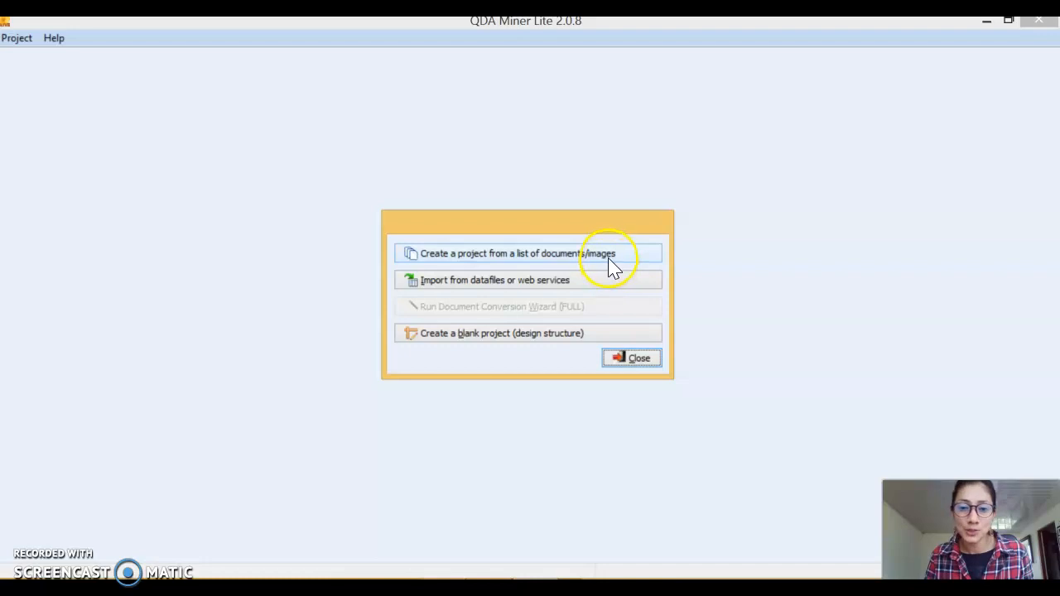
left_click(611, 264)
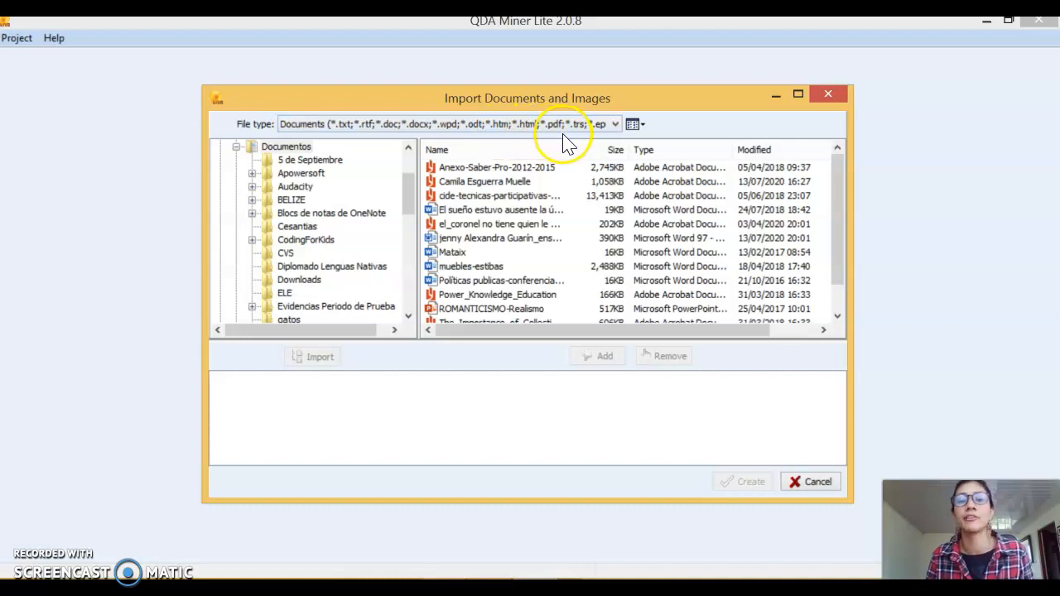
Add ENT1_INF1 and ENT2_INF5 from the desktop (Escritorio) to the list of documents to import
left_click_drag(408, 203, 411, 178)
left_click(244, 147)
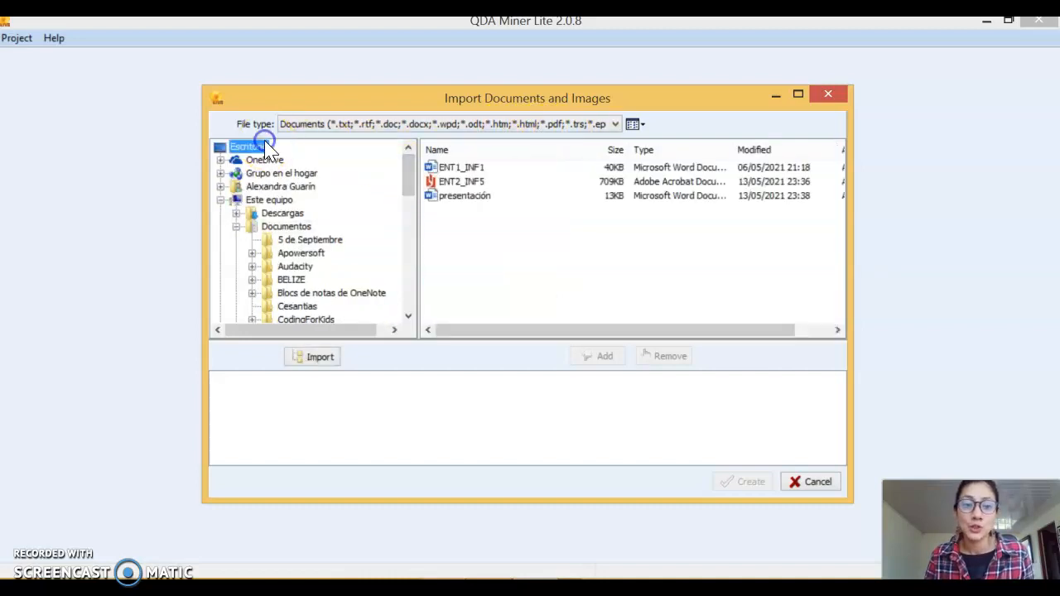
left_click(465, 167)
left_click(476, 182, "shift")
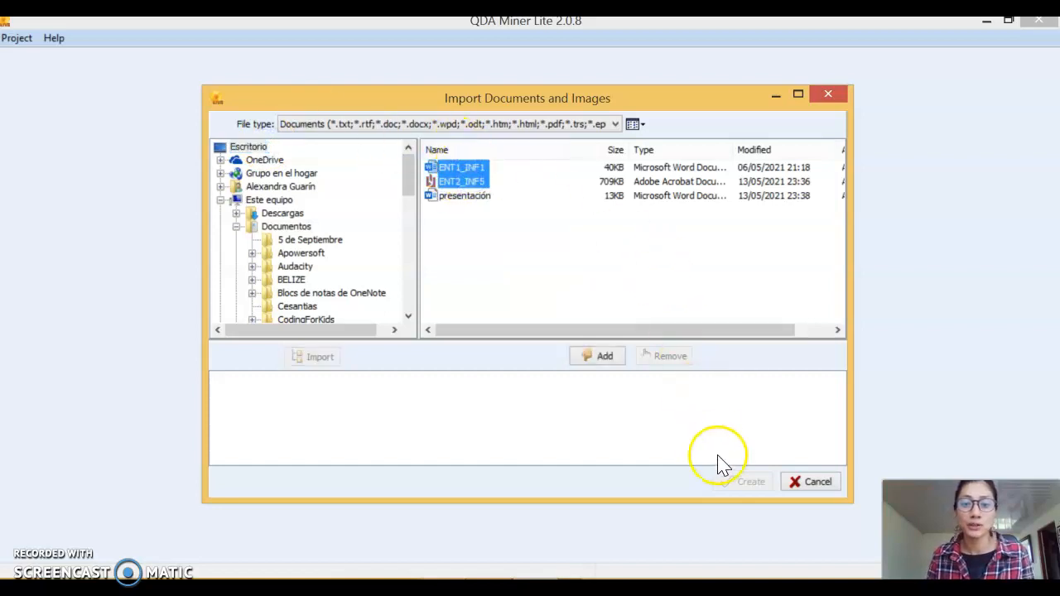
left_click(610, 362)
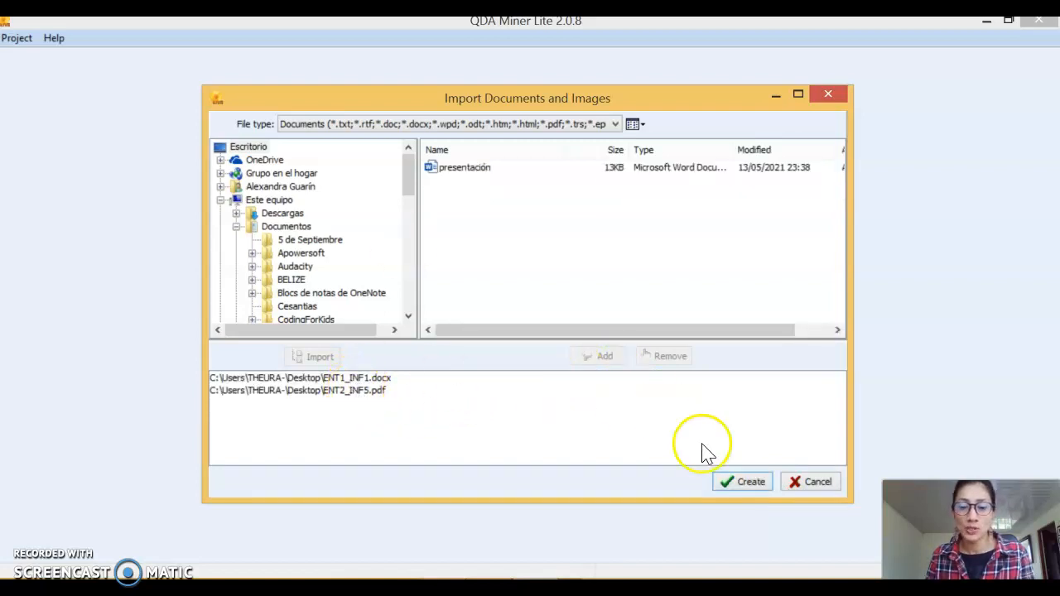
Create the project with the default importation options and save it on the desktop as "Pruena codificación"
left_click(748, 486)
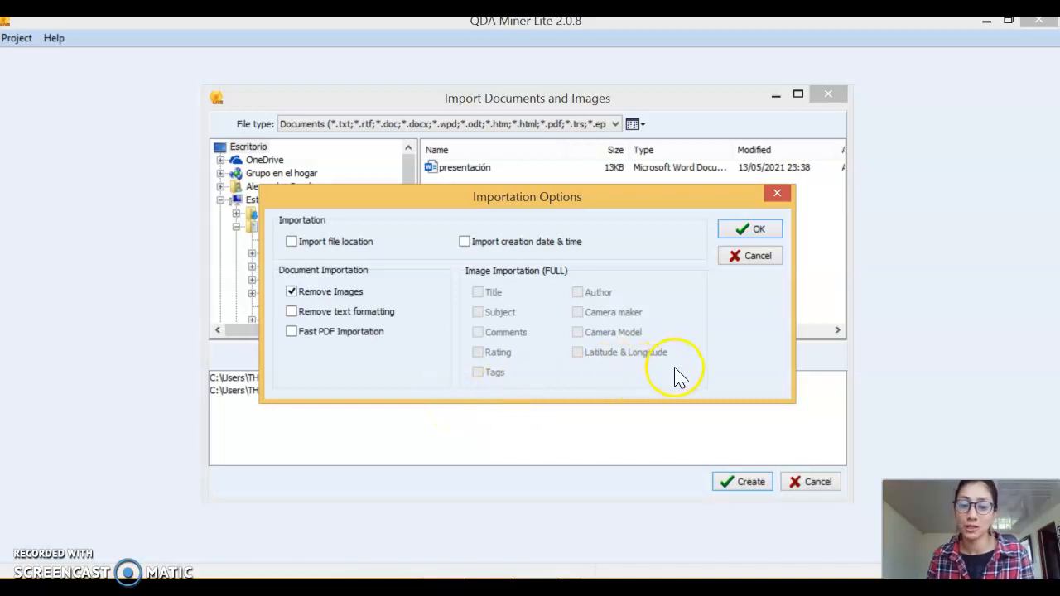
left_click(752, 230)
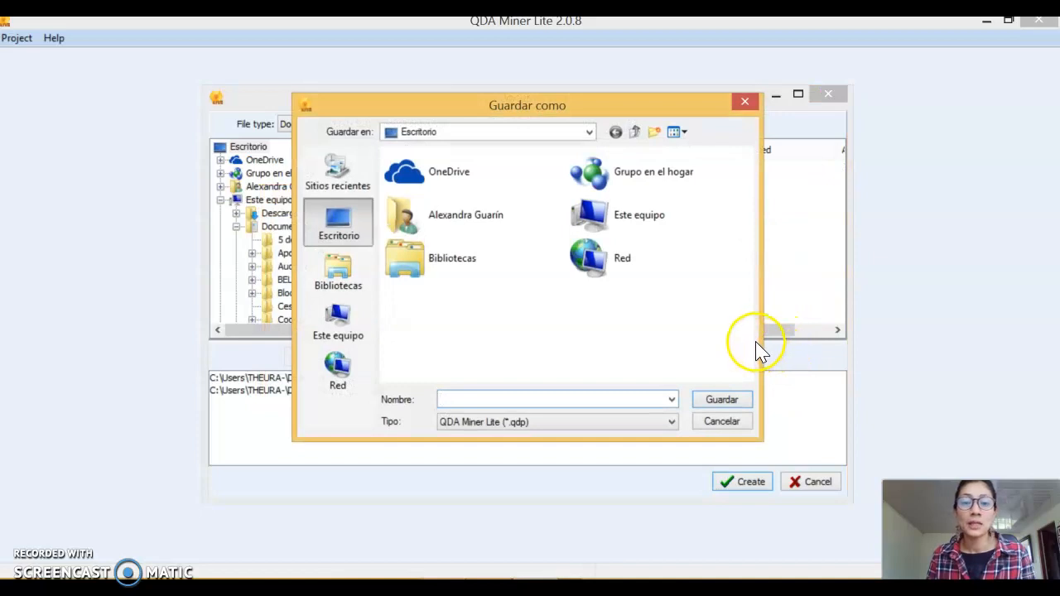
left_click(534, 132)
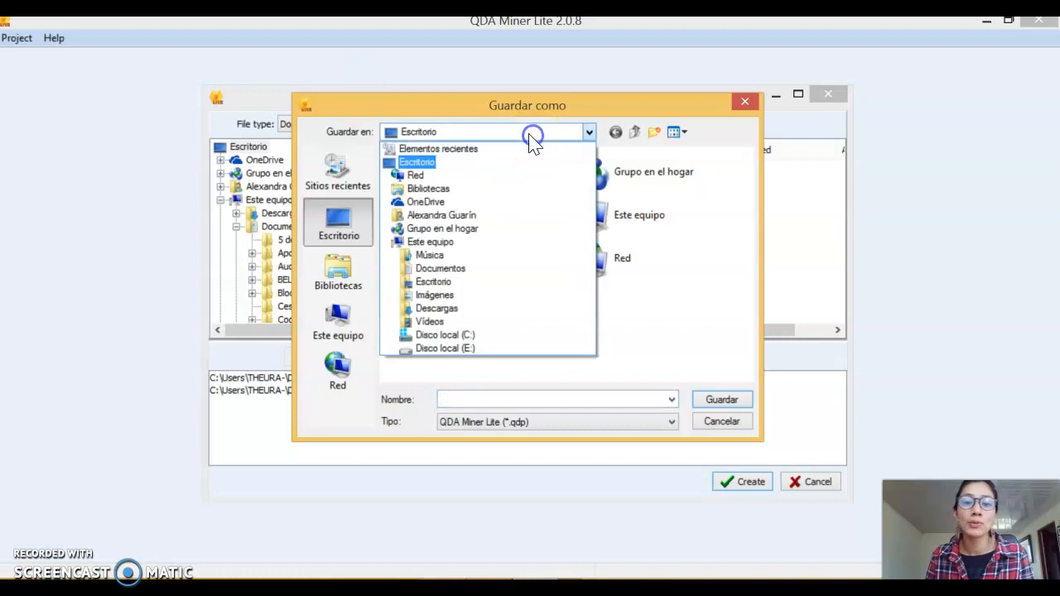
left_click(275, 119)
left_click(631, 396)
type("Pr")
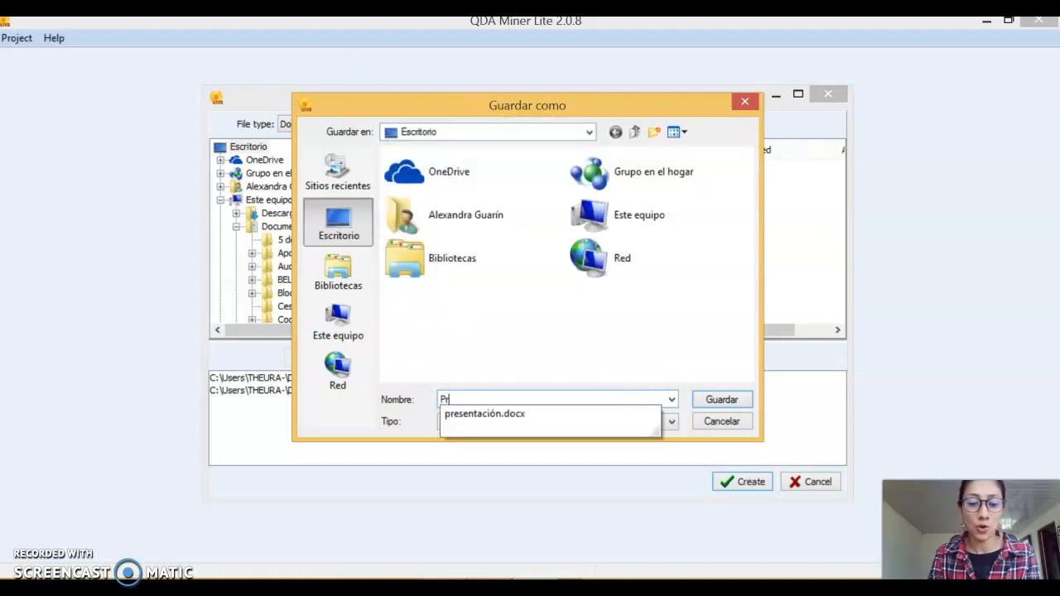
type("uena ")
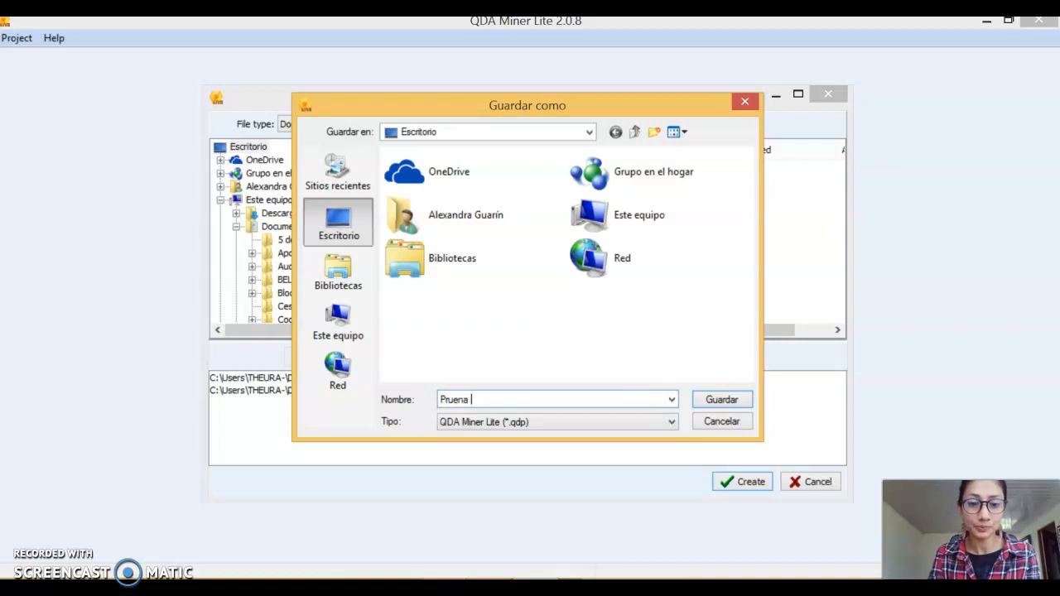
type("cod")
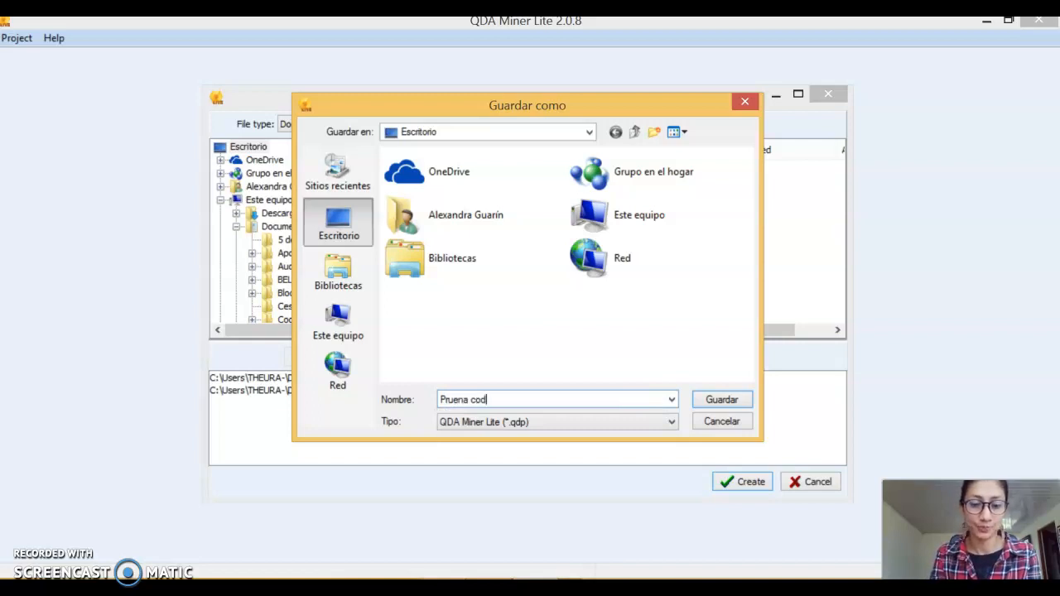
type("ificación")
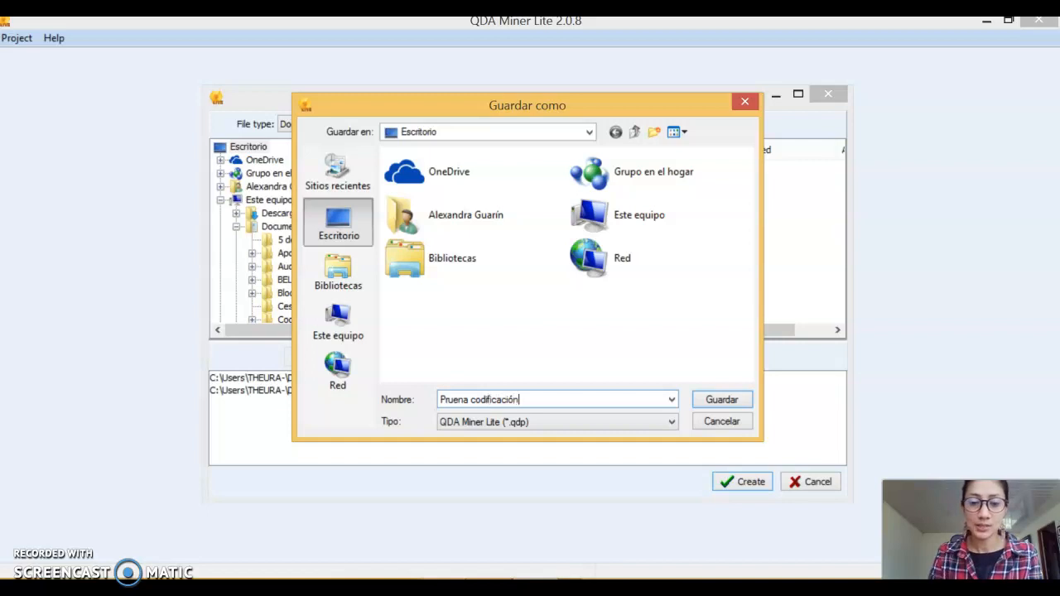
left_click(739, 401)
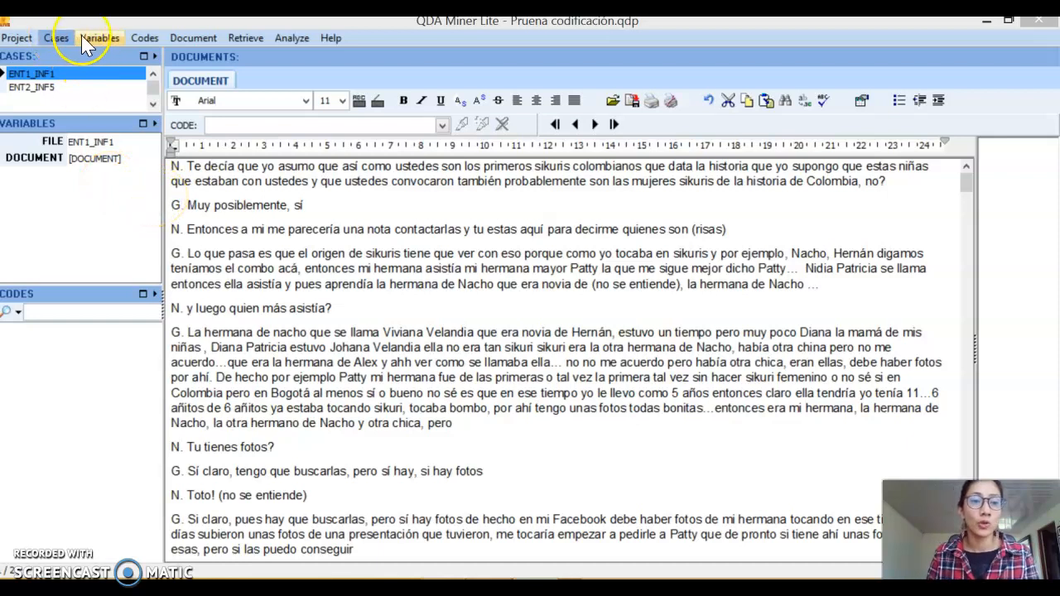
Hide the menu items that belong only to the full version
left_click(336, 37)
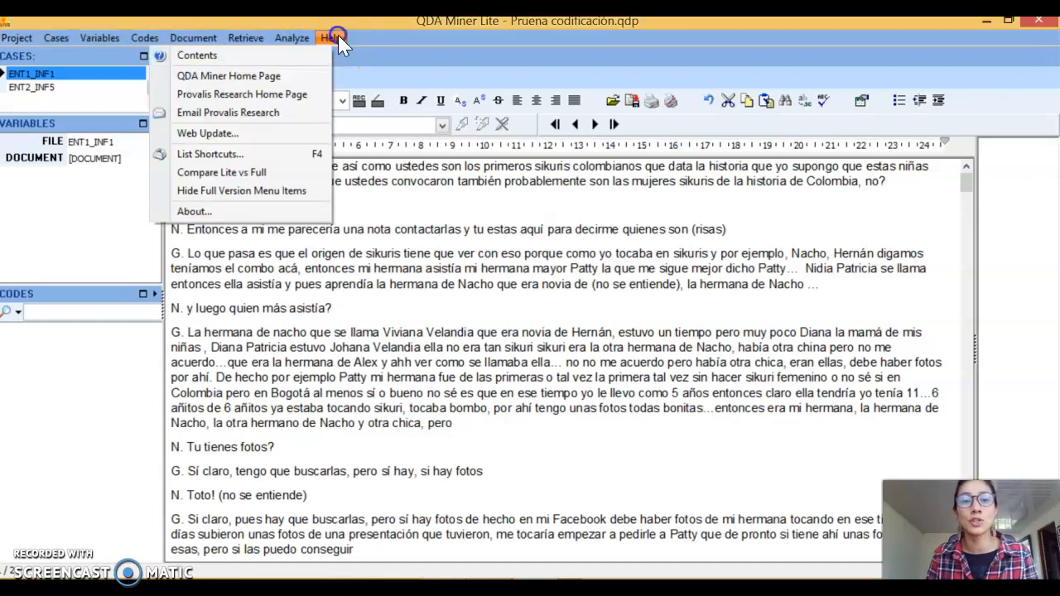
left_click(261, 192)
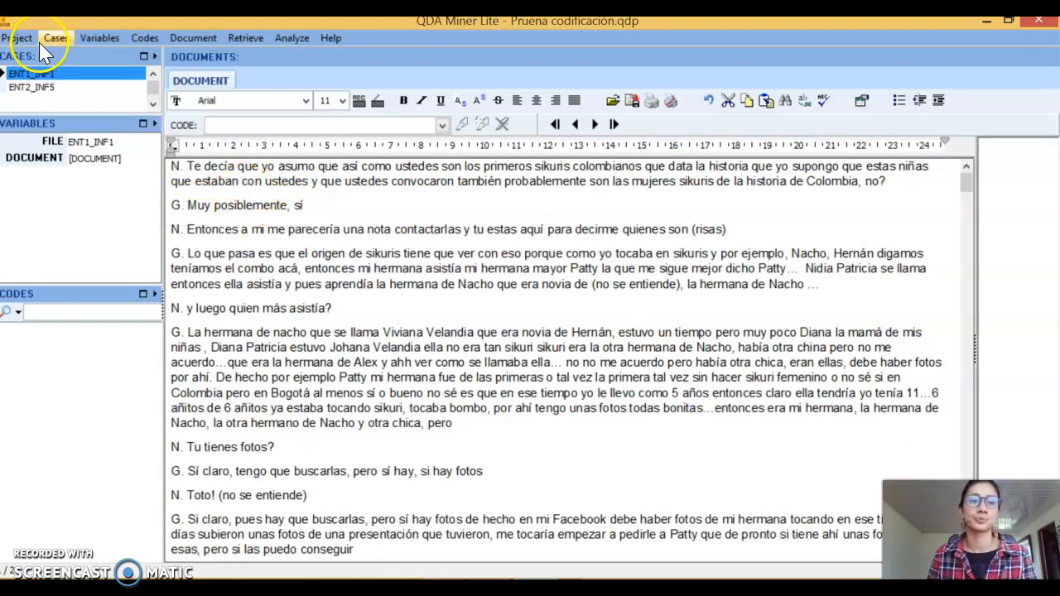
Enlarge the list of cases, switch to the ENT2_INF5 case and return to ENT1_INF1
left_click_drag(81, 115, 86, 162)
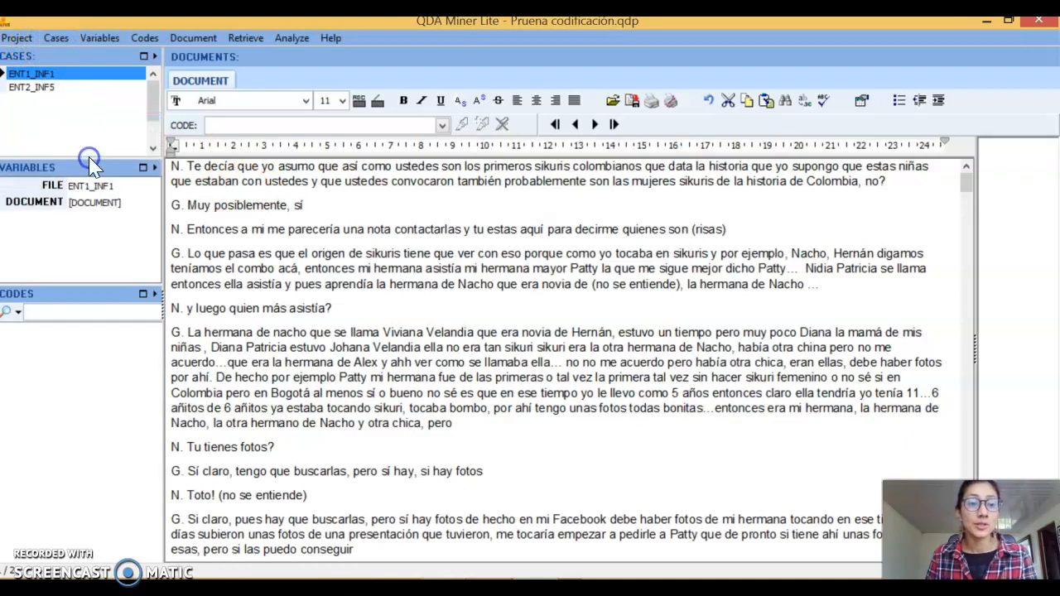
left_click(55, 87)
left_click(49, 75)
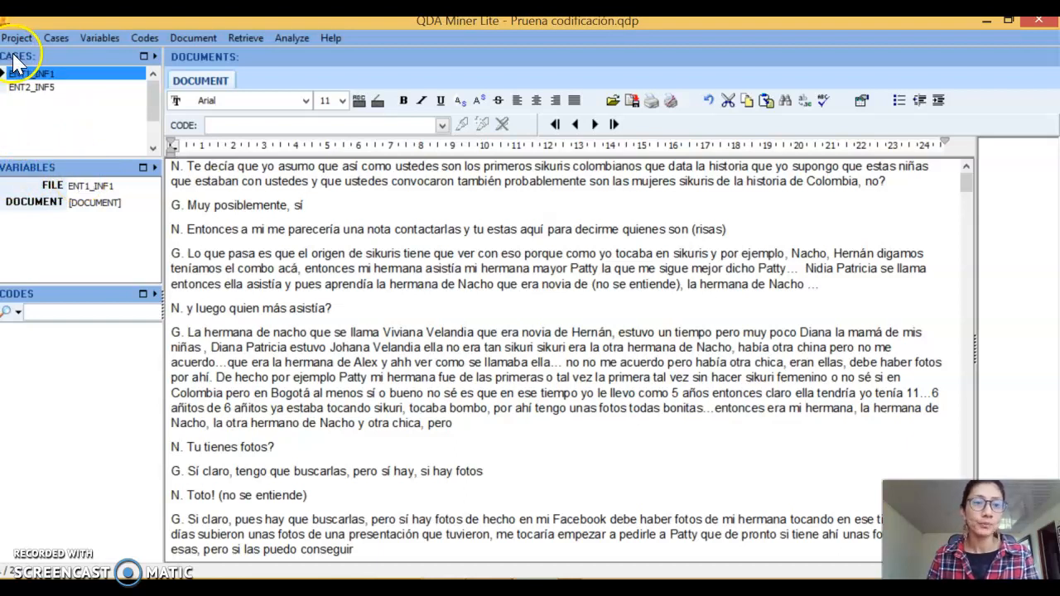
left_click(62, 307)
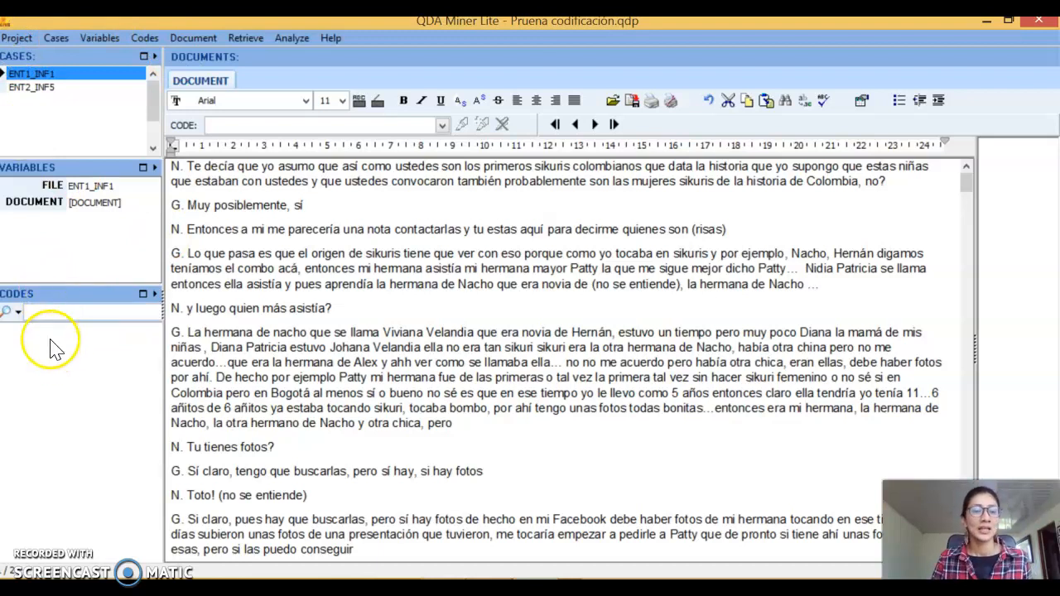
left_click(33, 305)
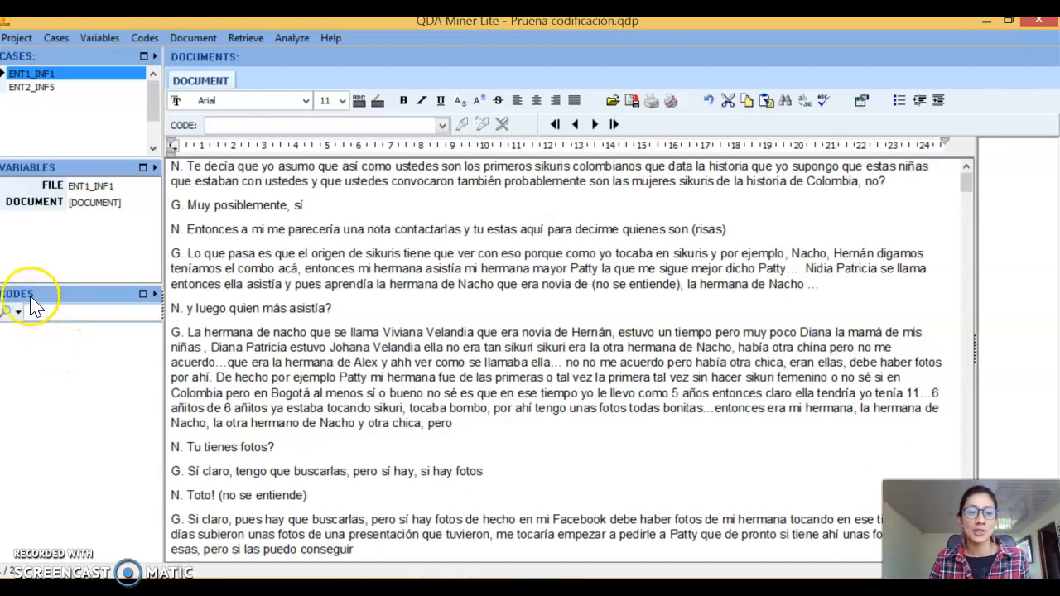
left_click(84, 383)
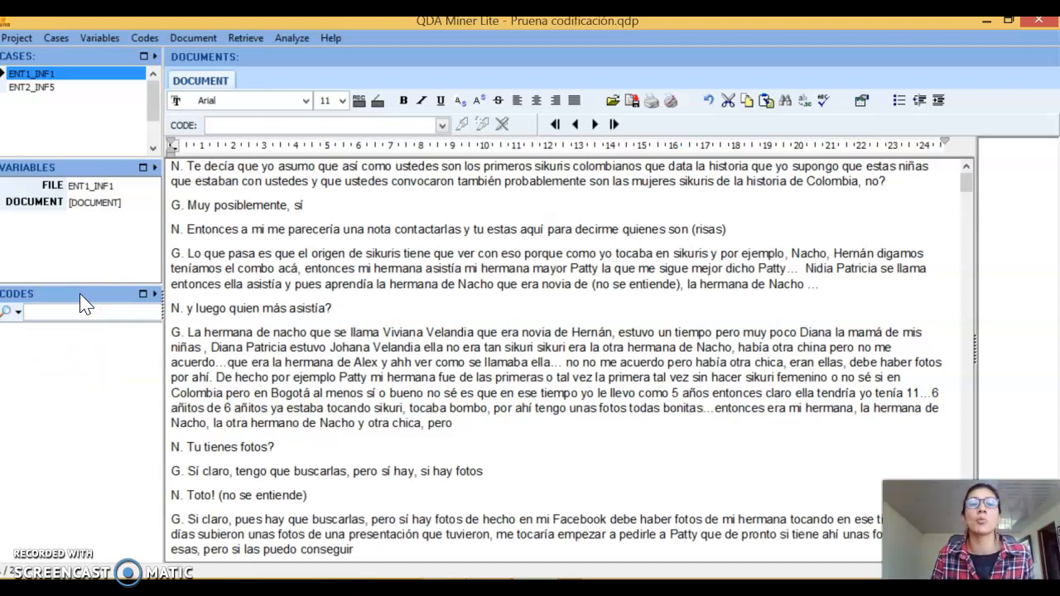
Start defining a new code and place it under the category "Intervención Pedagógica"
right_click(71, 362)
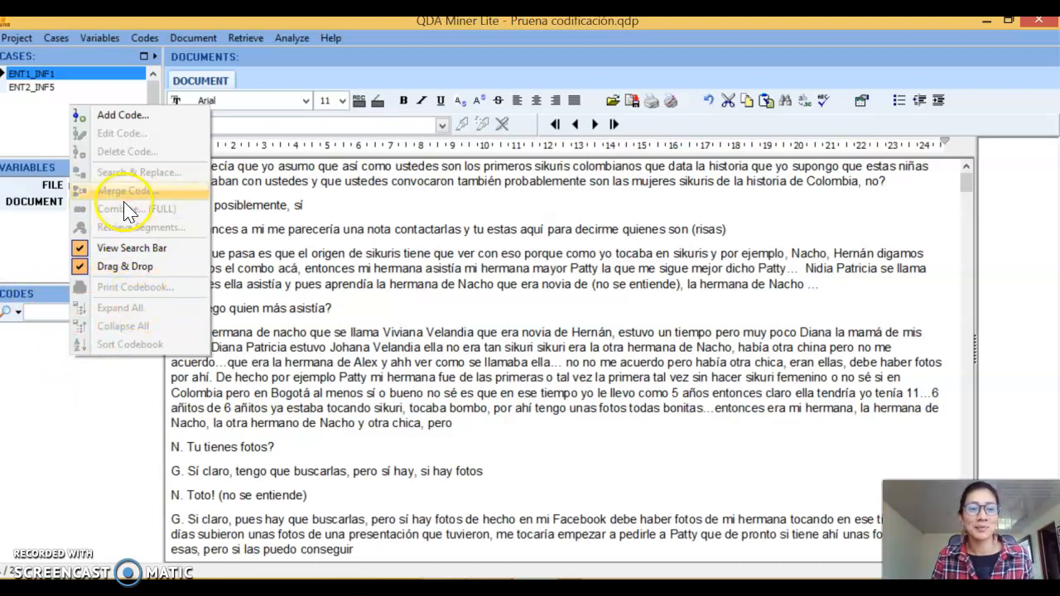
left_click(126, 119)
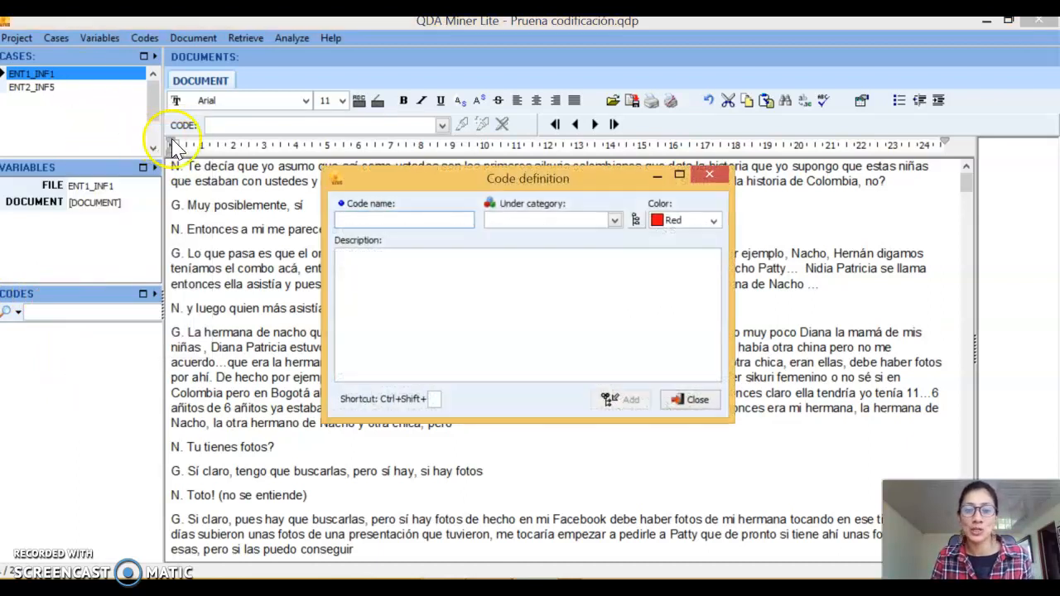
left_click(404, 220)
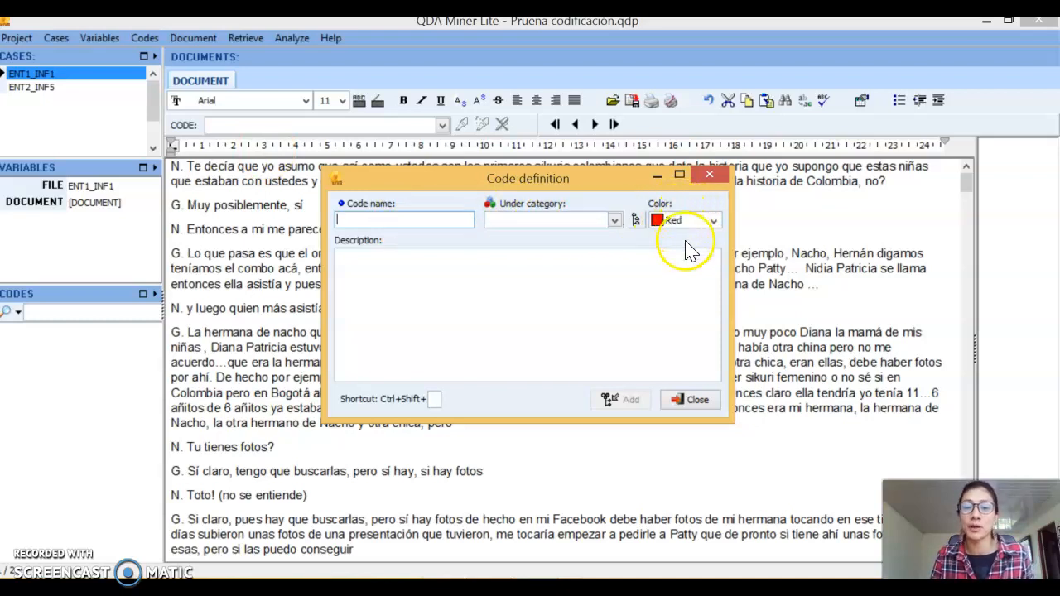
left_click(556, 284)
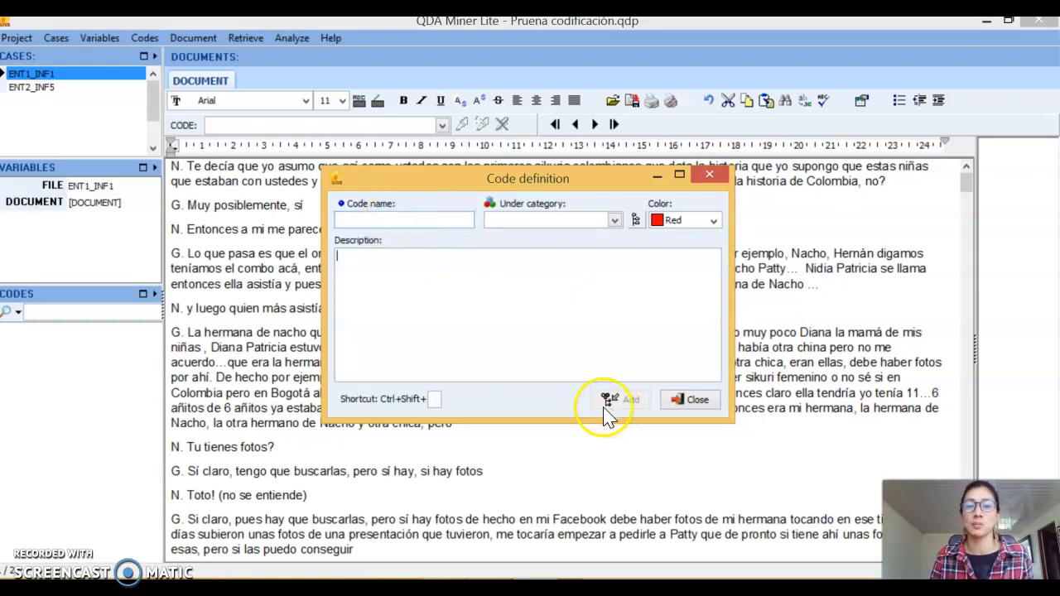
left_click(524, 220)
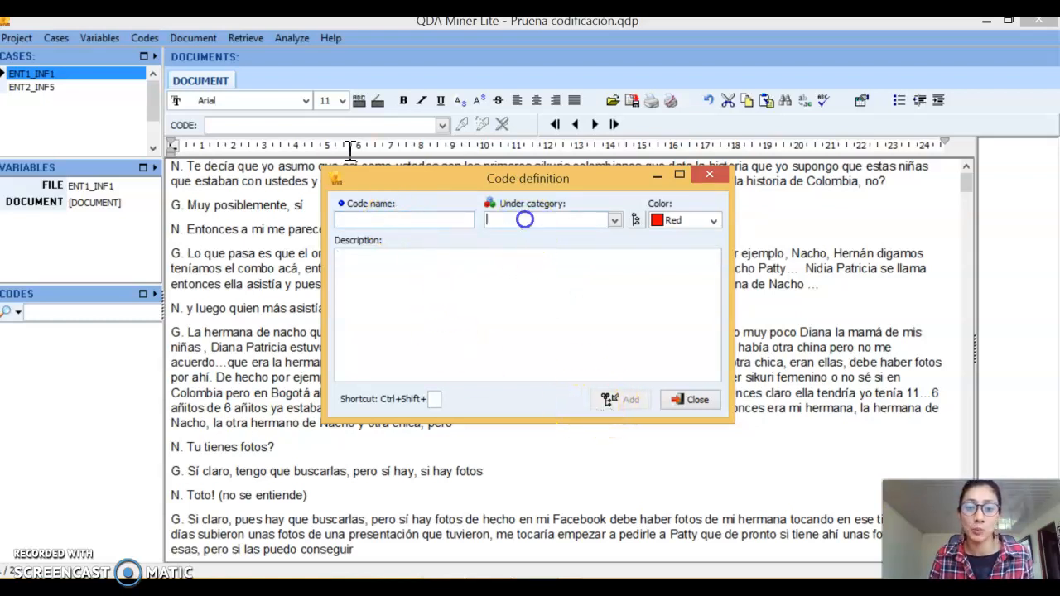
type("I")
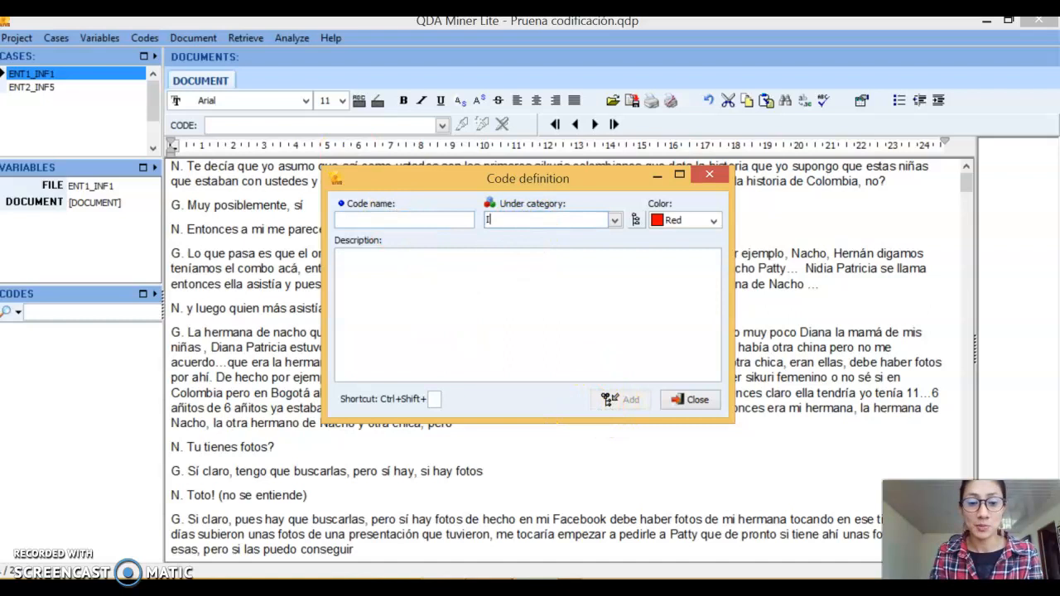
type("nter")
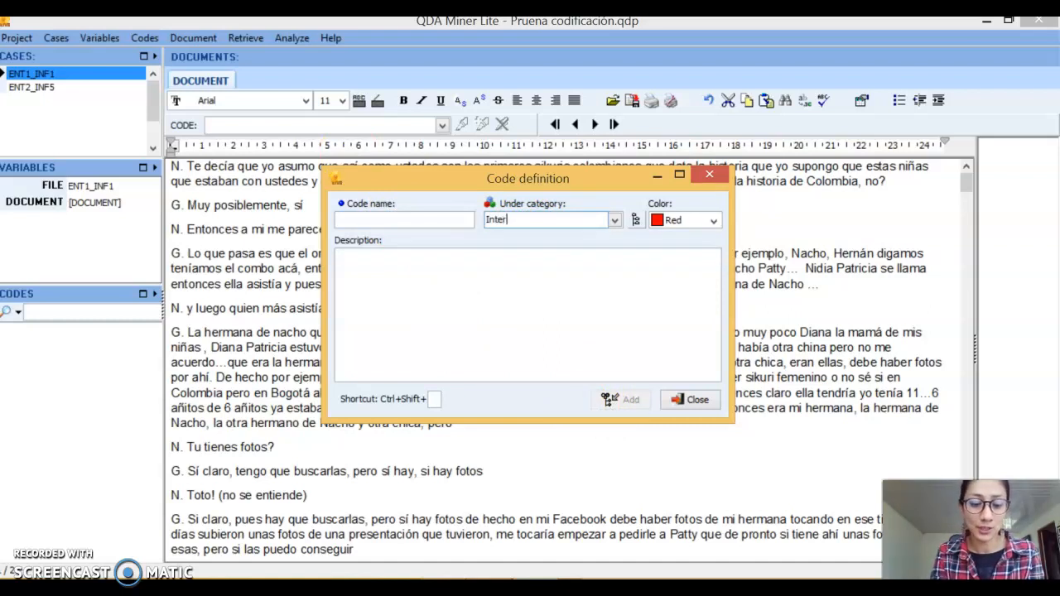
type("venció")
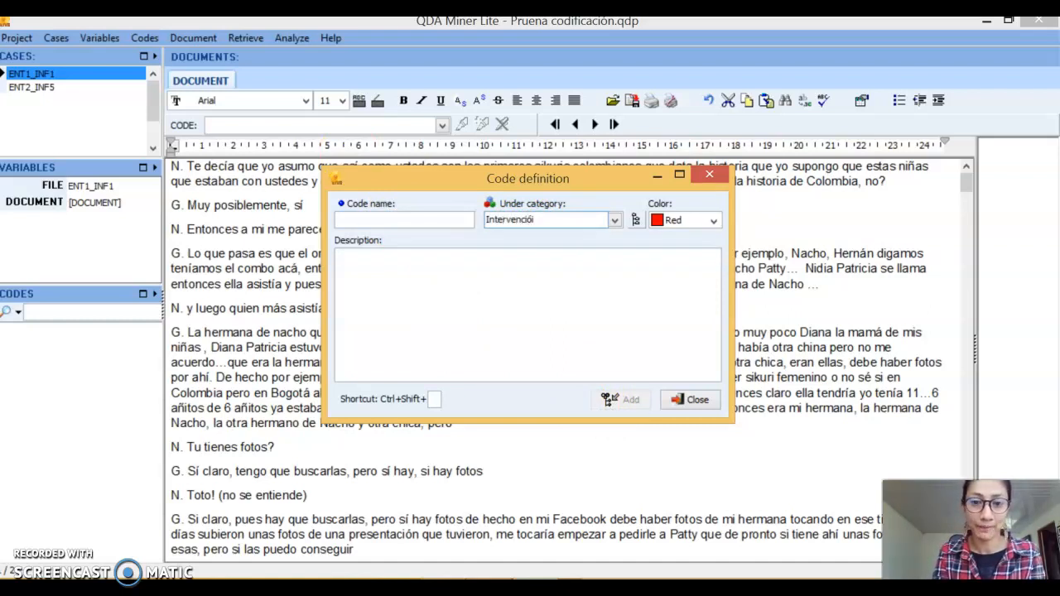
type("n P")
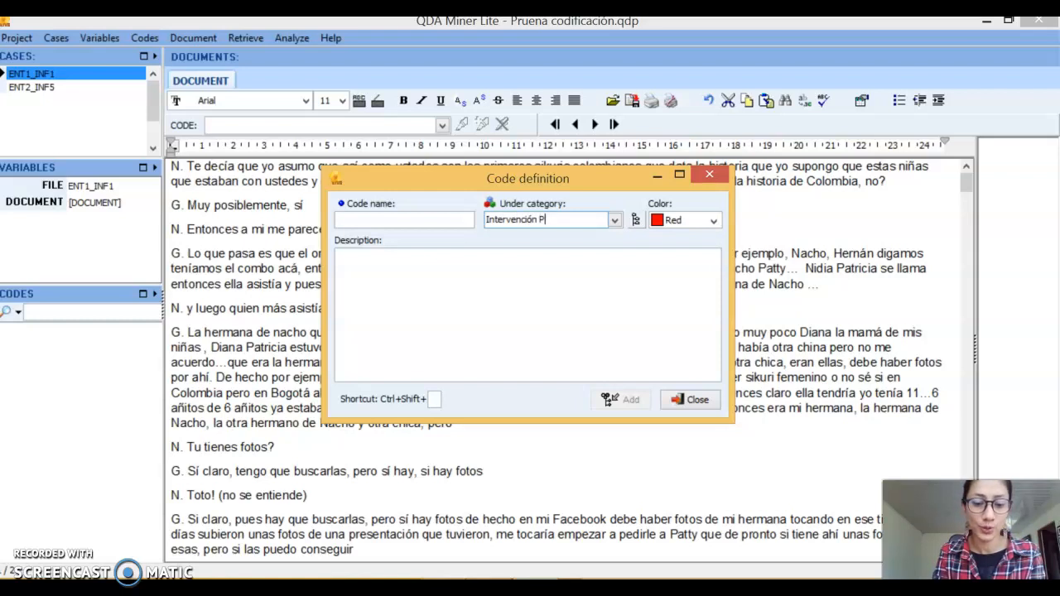
type("edagógica")
Enter "Logros de aprendizaje" as the name of the new code
left_click(440, 219)
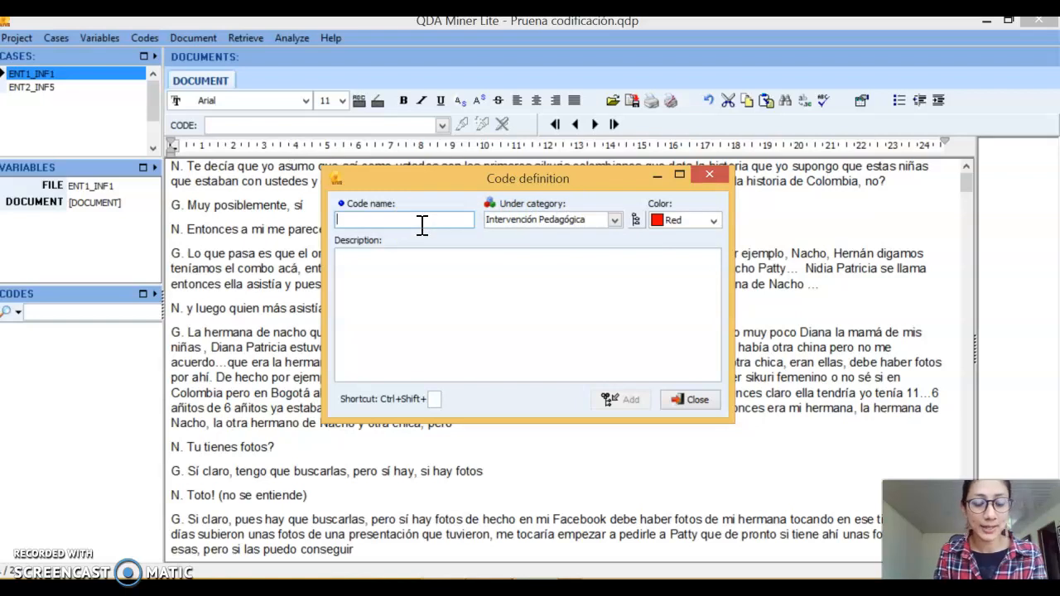
type("Logros de al")
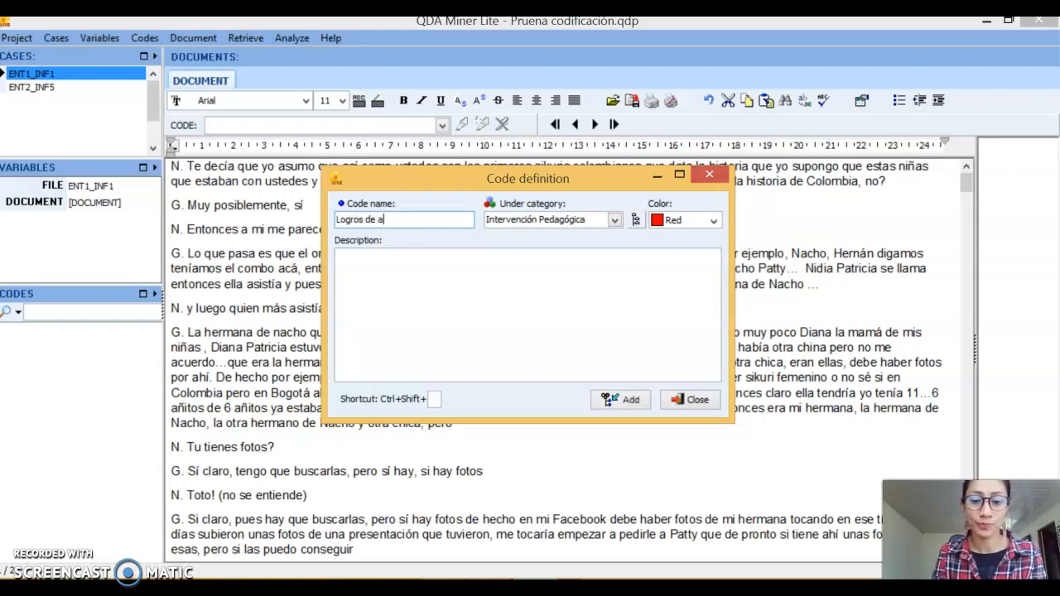
key("BackSpace")
type("prendizaje")
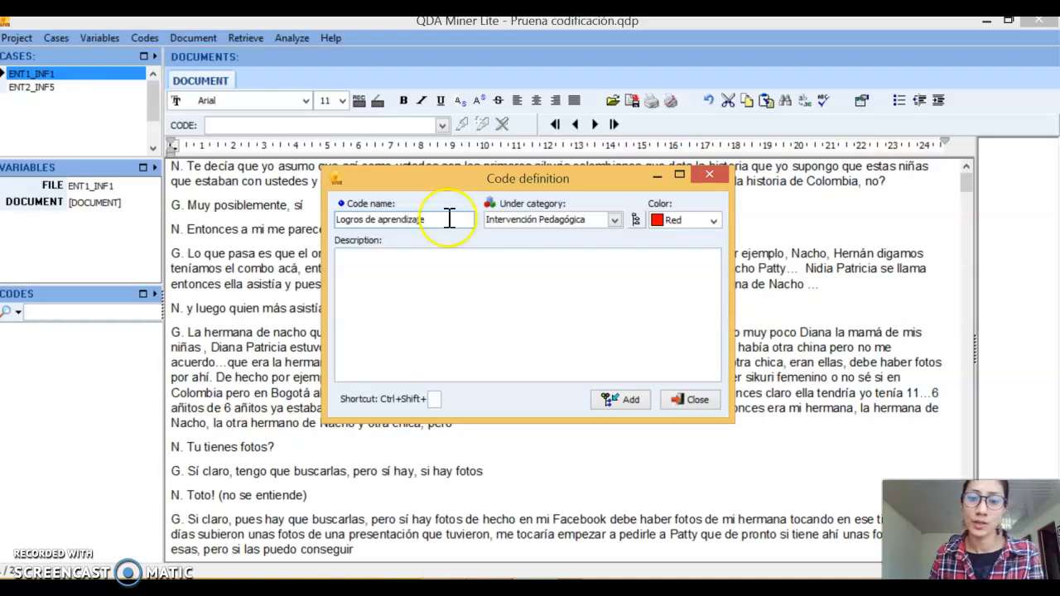
Set the color of the "Logros de aprendizaje" code to Green
left_click(683, 220)
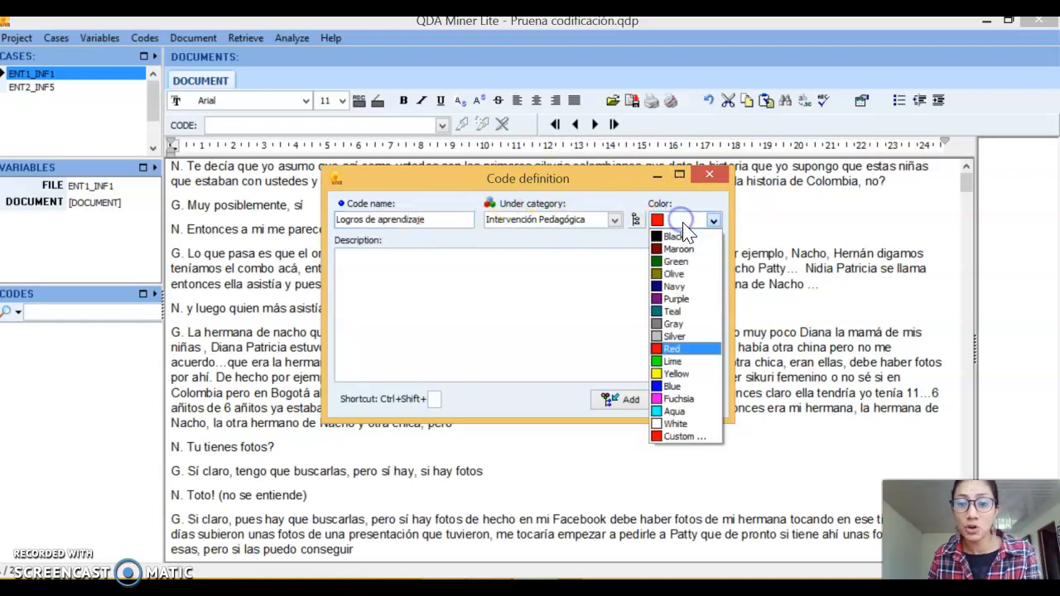
left_click(689, 271)
left_click(710, 221)
left_click(703, 256)
Enter the code description "Se refiere a las habilidades que los estudiantes desarrollarona a partir de la IP."
left_click(539, 277)
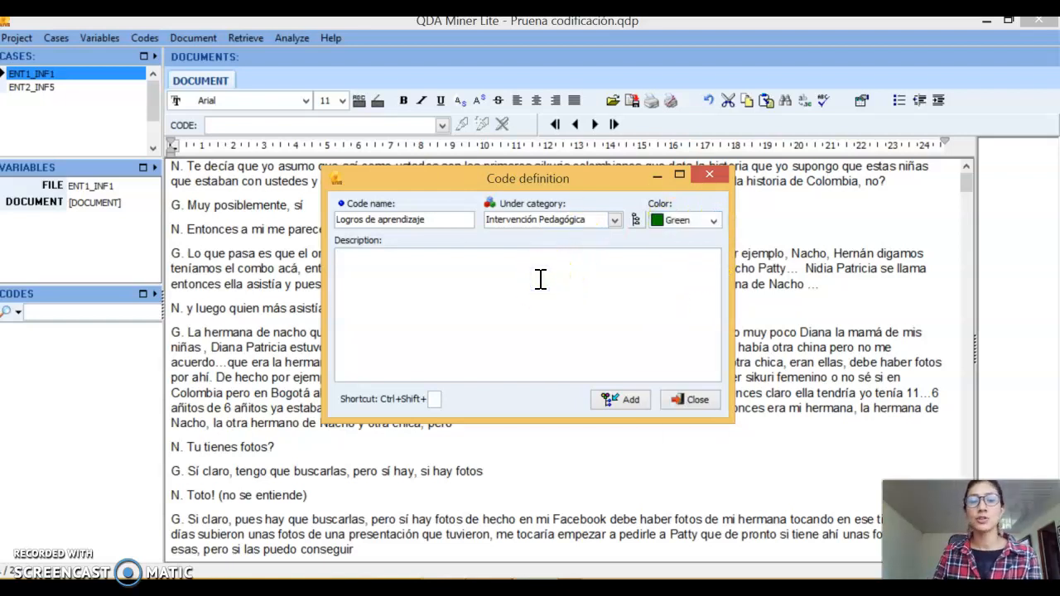
type("Se ")
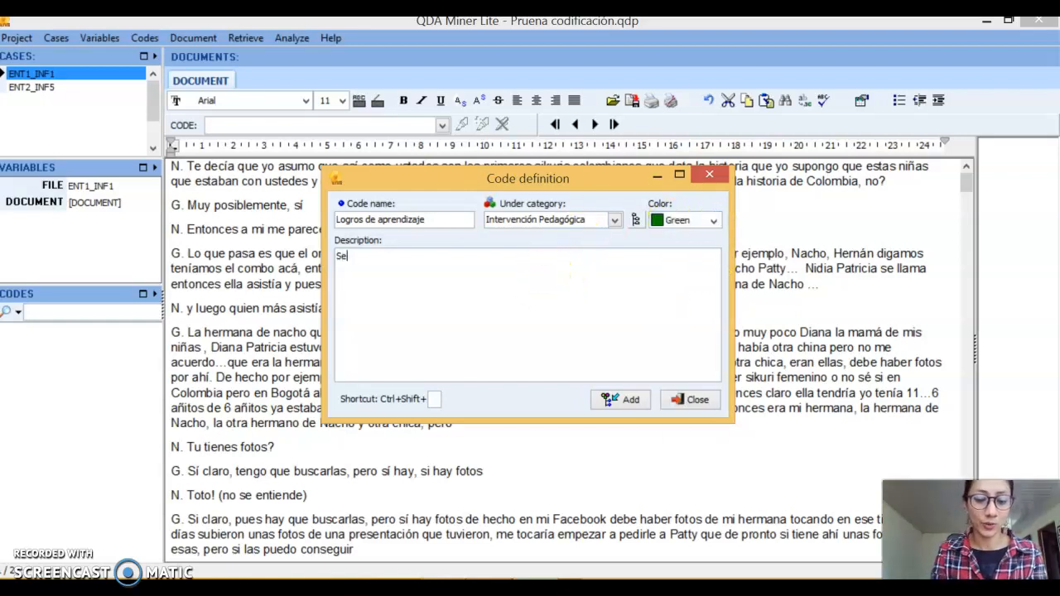
type("refiere")
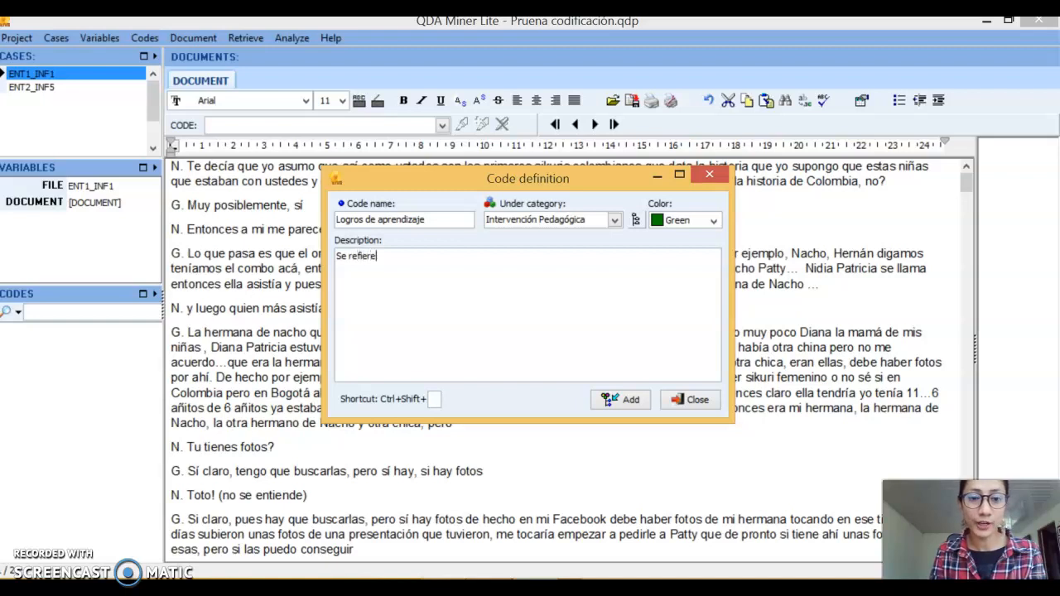
type(" a las habilidades que mis e")
key("BackSpace")
key("BackSpace")
key("BackSpace")
key("BackSpace")
key("BackSpace")
type("los e")
type("studiantes des")
type("arrollarona ")
type("a pe")
type("r")
key("BackSpace")
key("BackSpace")
type("artir de las")
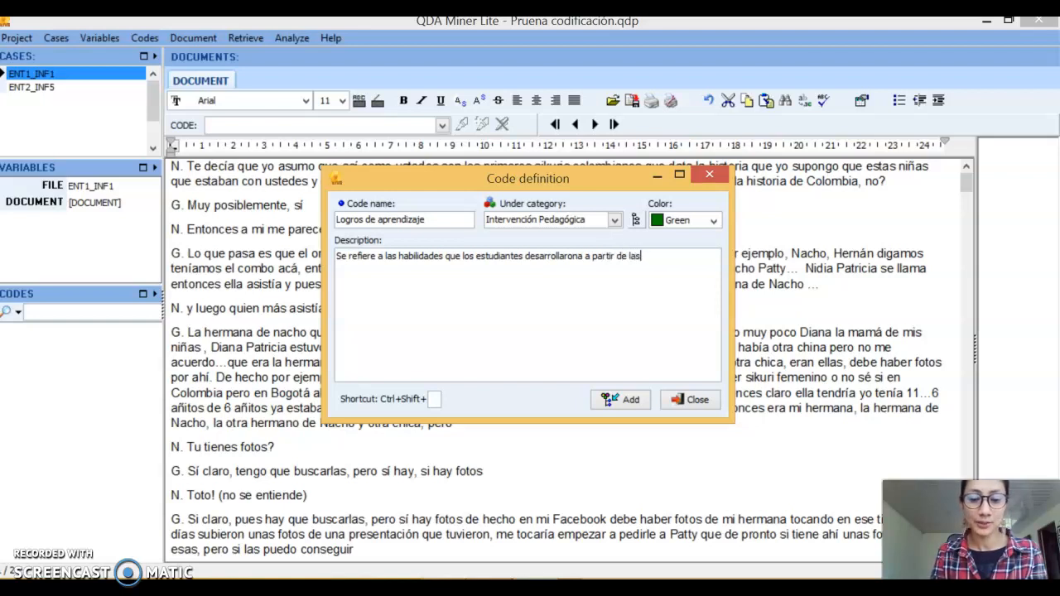
type(" inte")
key("BackSpace")
key("BackSpace")
key("BackSpace")
key("BackSpace")
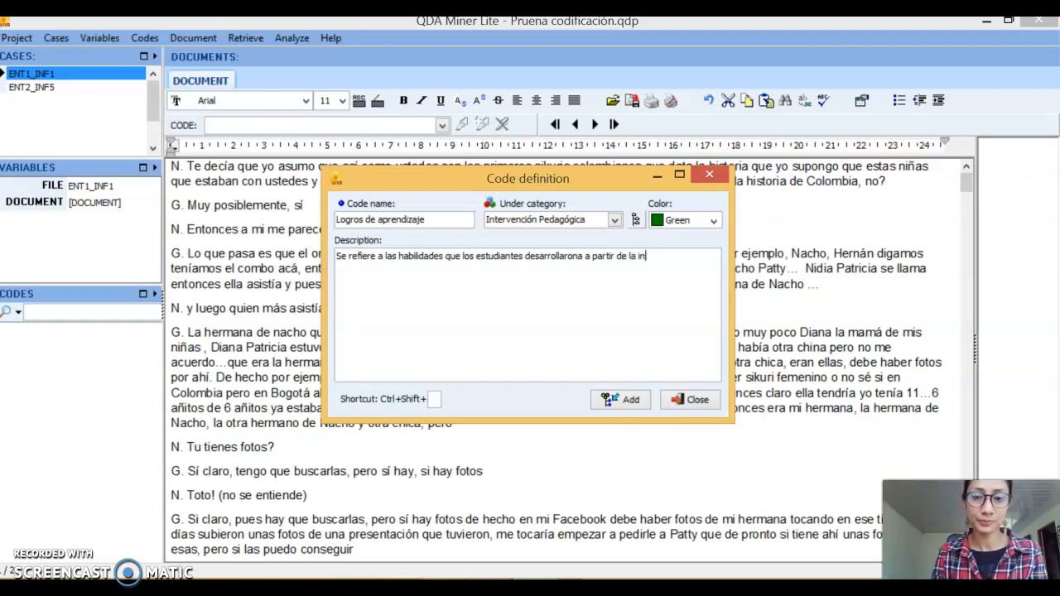
type("IP.")
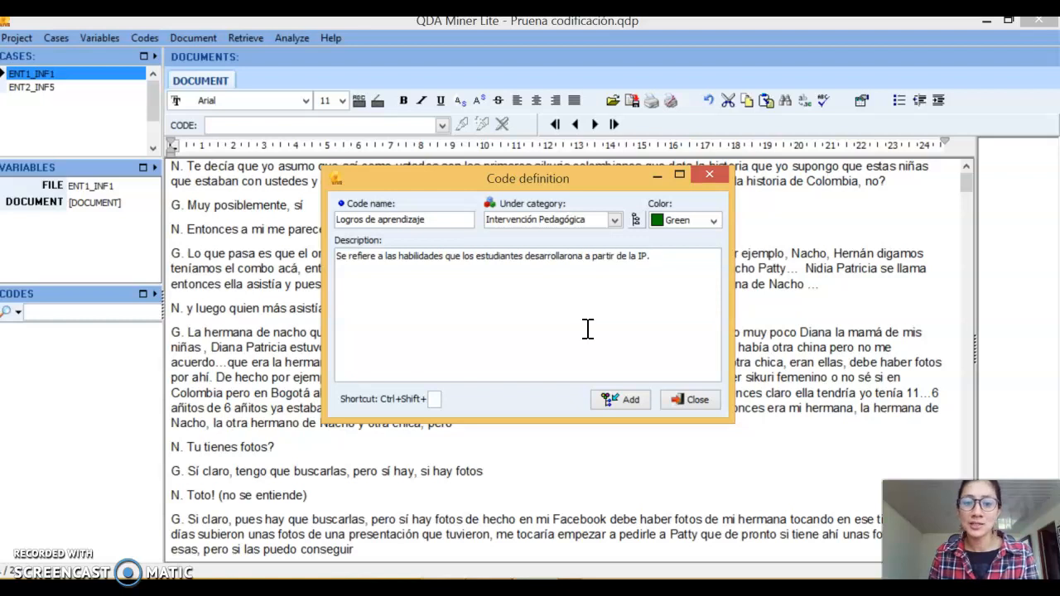
Correct "desarrollarona" to "desarrollaron" in the description and add the code to the project
left_click(581, 257)
key("BackSpace")
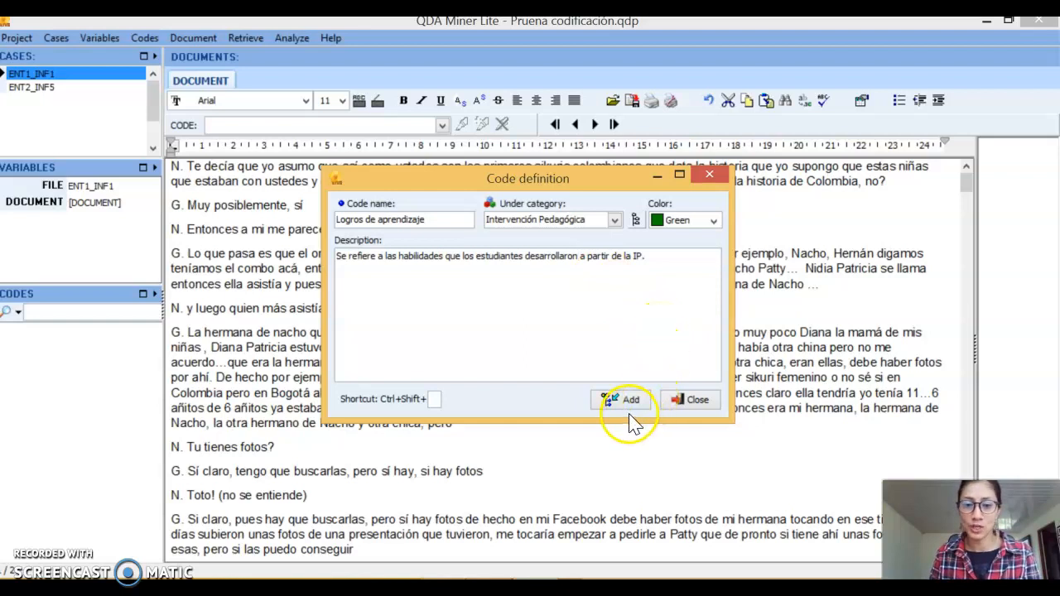
left_click(630, 402)
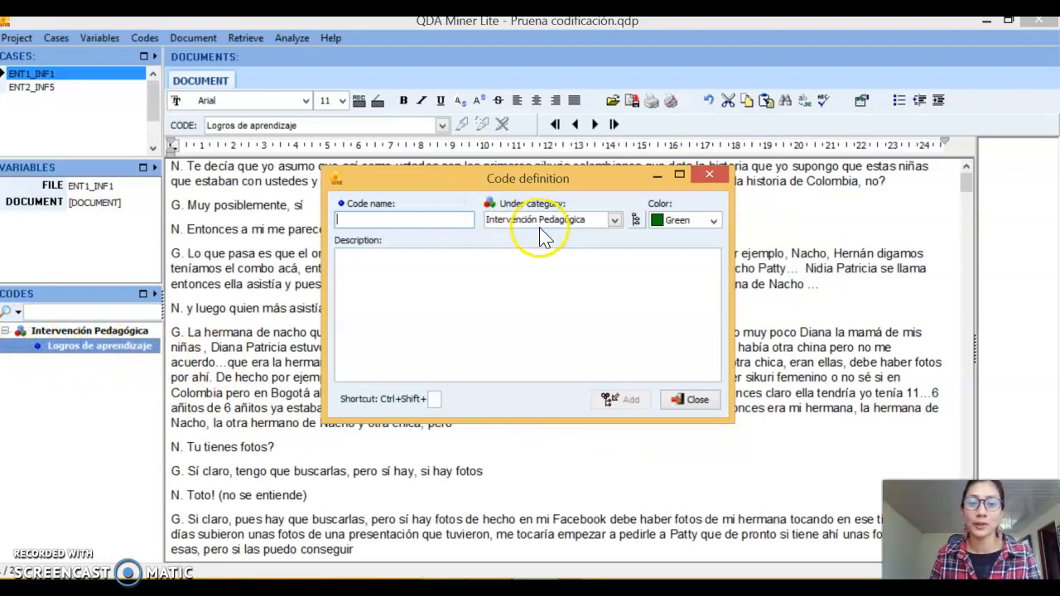
Name the next code under "Intervención Pedagógica" "Escenario de aprendizaje" and set its color to Purple
left_click(404, 217)
type("eSCENA")
key("BackSpace")
key("BackSpace")
key("BackSpace")
key("BackSpace")
key("BackSpace")
key("BackSpace")
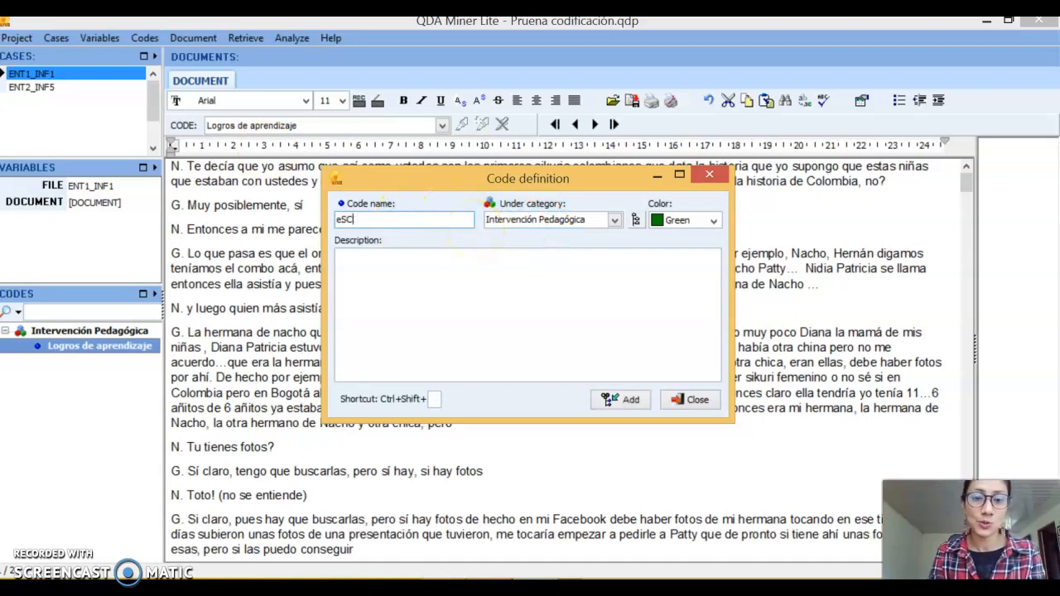
type("E")
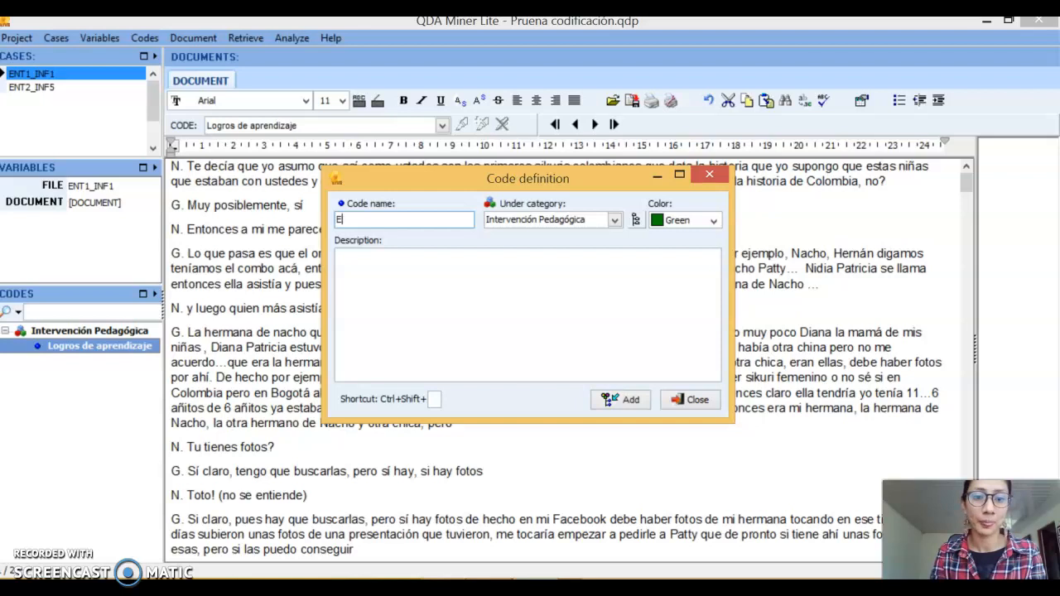
type("scena")
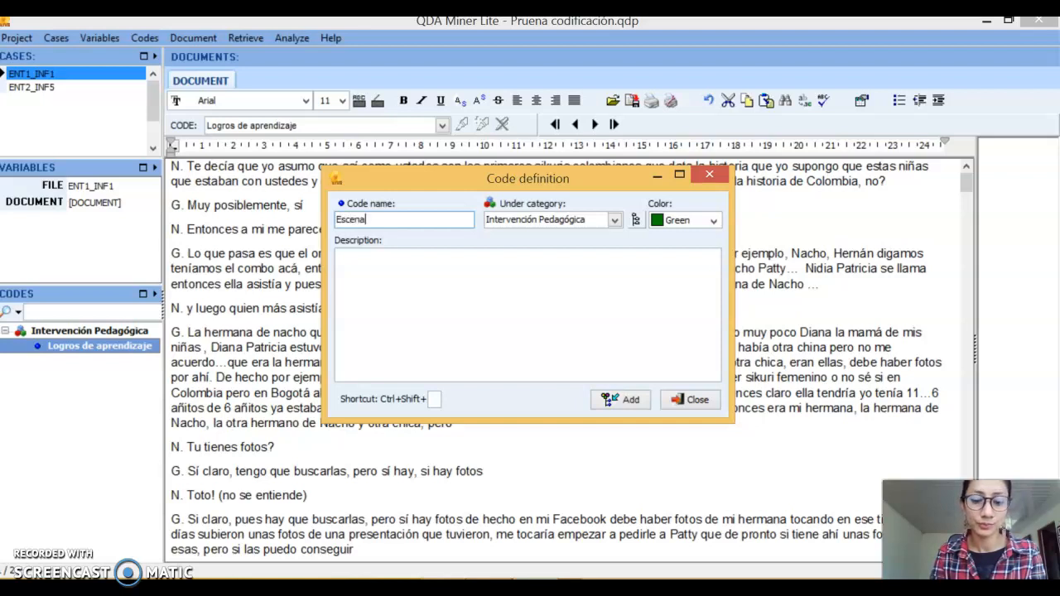
type("rio de aprendi")
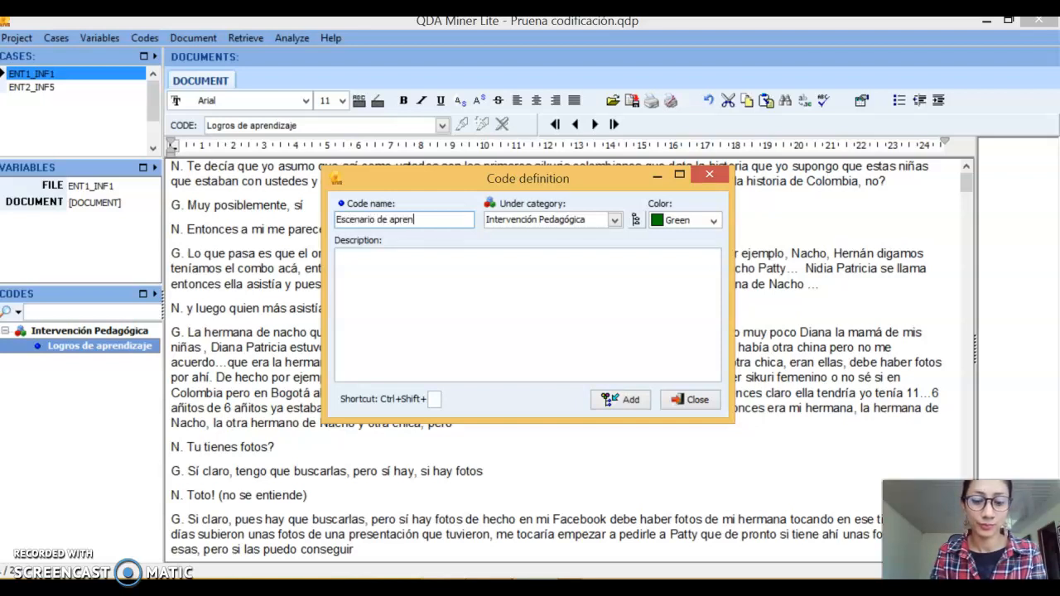
key("BackSpace")
type("dizaje")
left_click(710, 221)
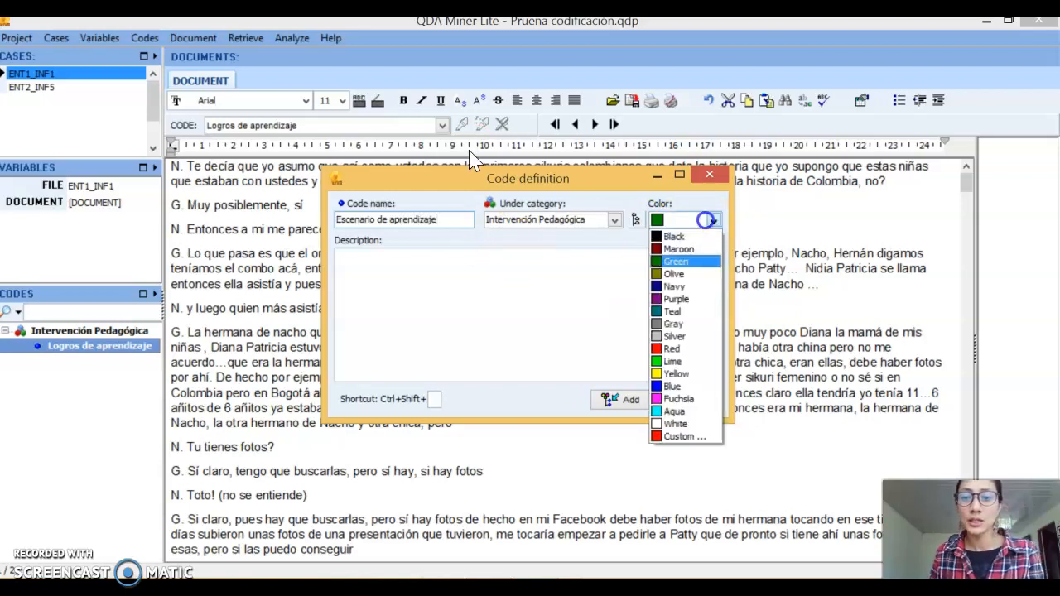
left_click(680, 299)
Add the code with the description "Se refiere a las condiciones creadas por las docentes en la práctica de las actividades." and finish defining codes
left_click(418, 260)
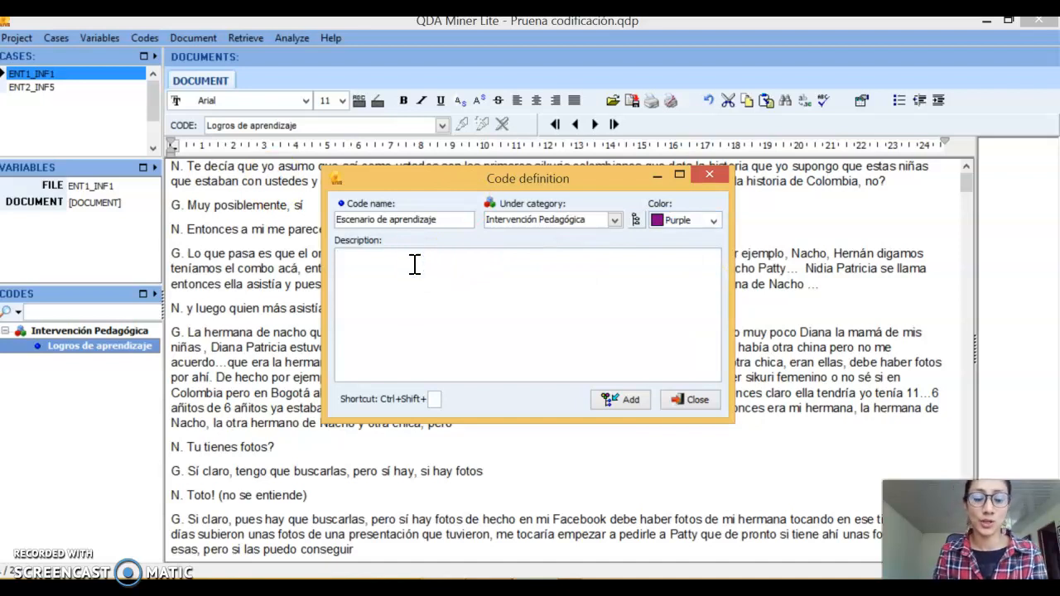
type("A")
type("Se")
type(" ref")
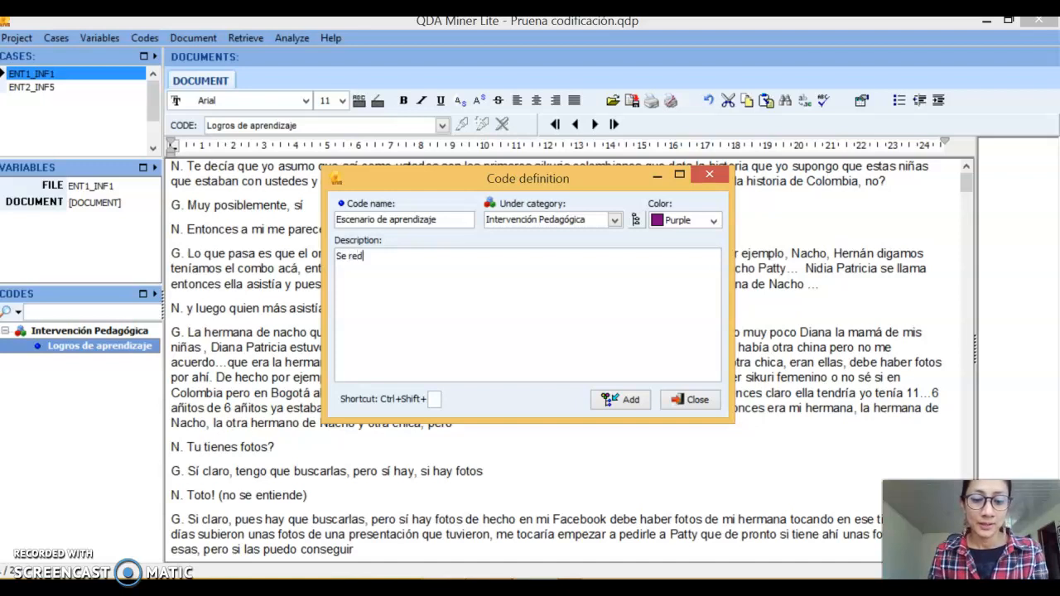
type("iere a l")
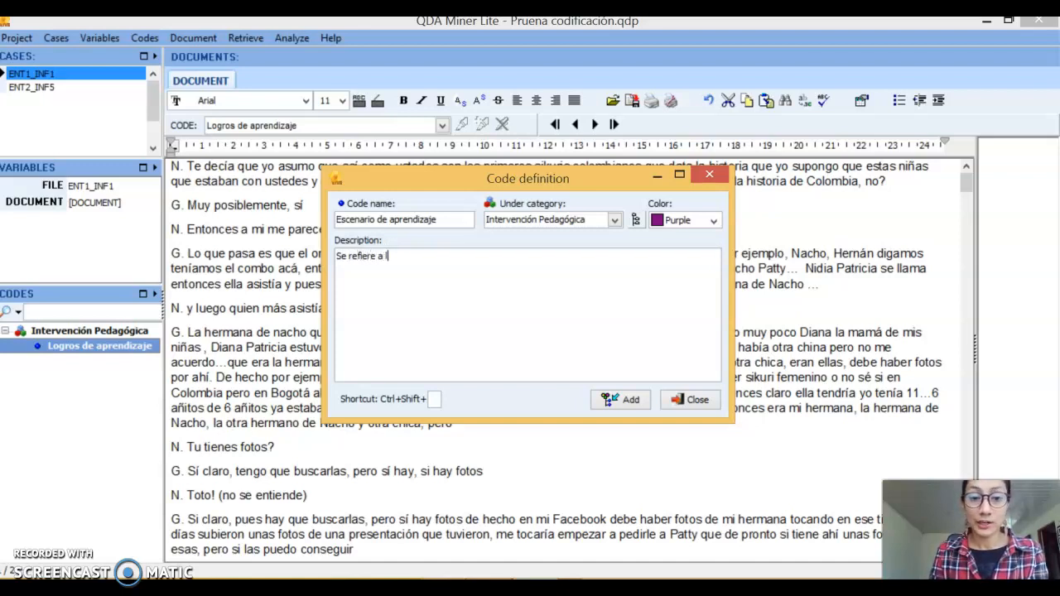
type("as condiciones creada")
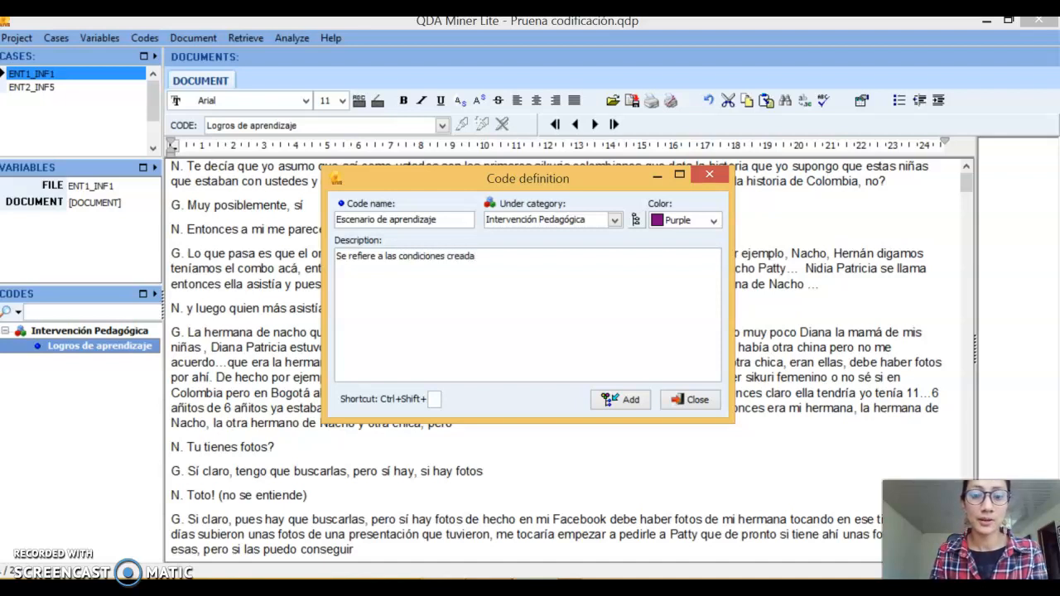
type("s")
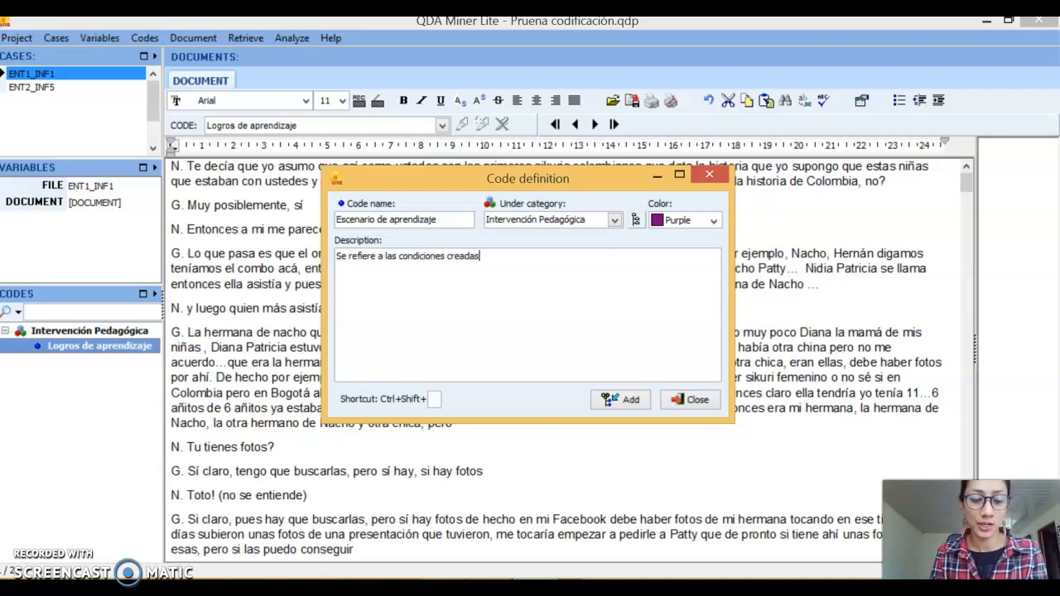
type(" por las docentes en la p")
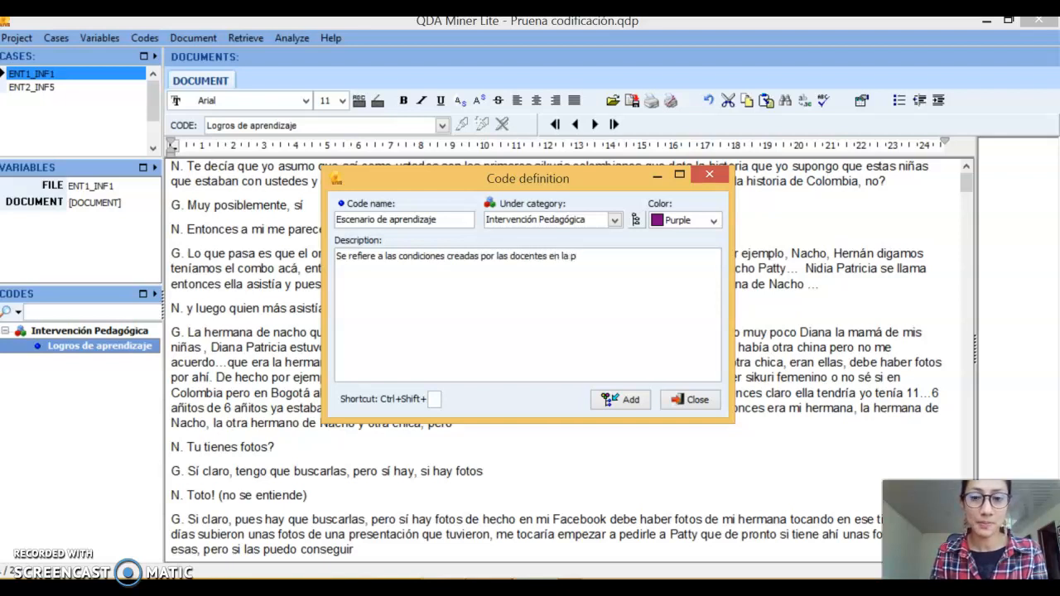
type("ráctica de las activida")
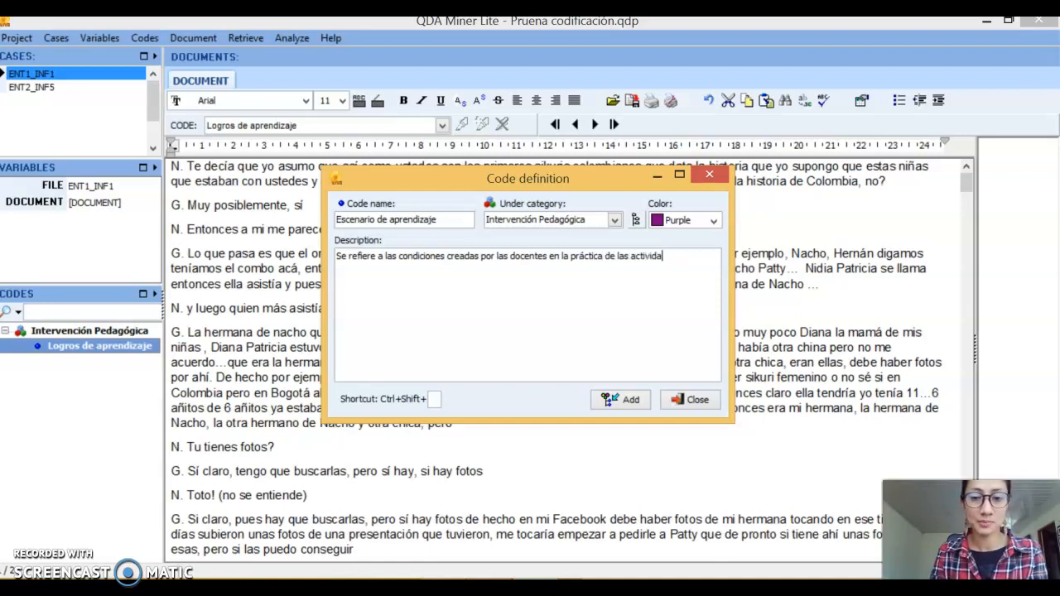
type("des.")
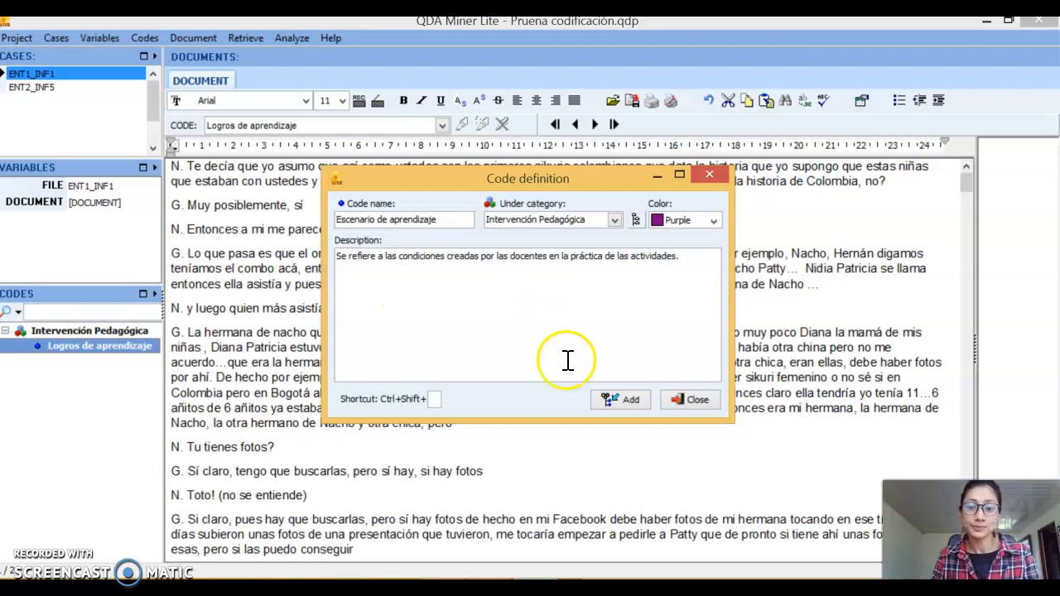
left_click(623, 399)
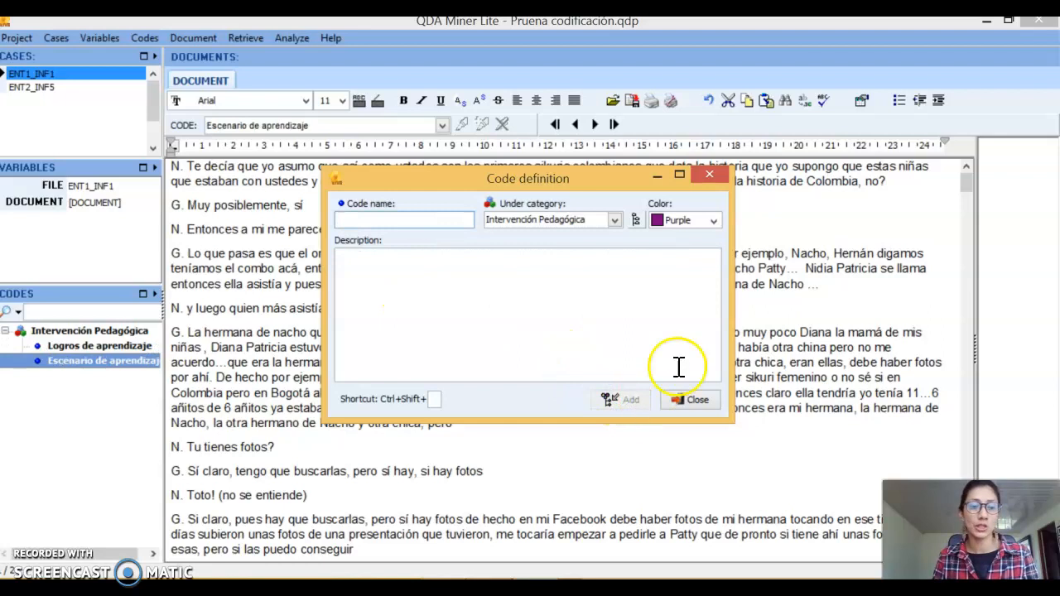
left_click(708, 174)
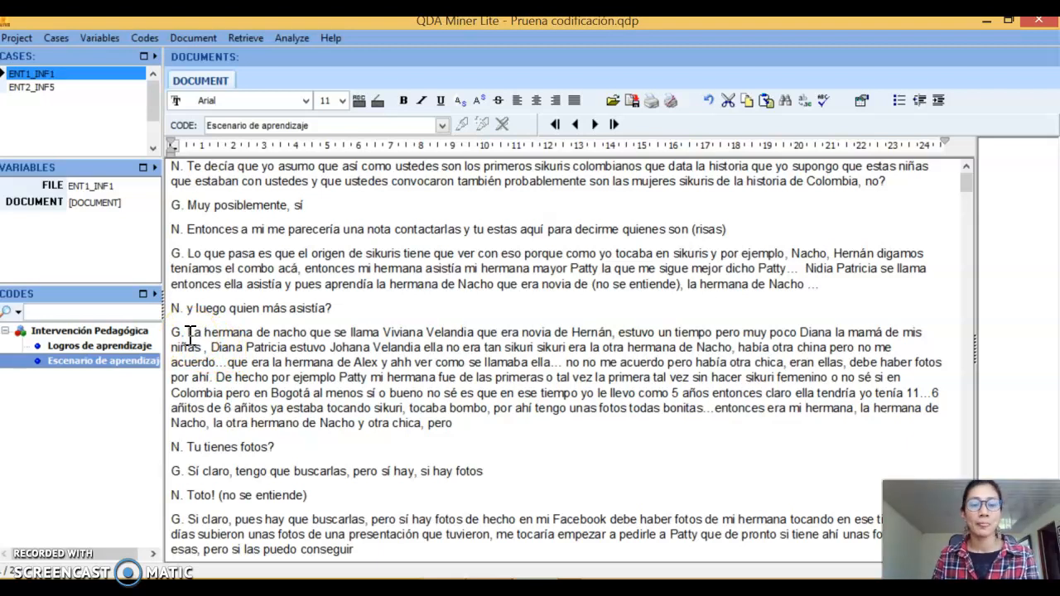
Select the whole answer to "y luego quien más asistía?" in the interview and start defining a new code for that passage
left_click_drag(189, 332, 447, 417)
left_click(479, 446)
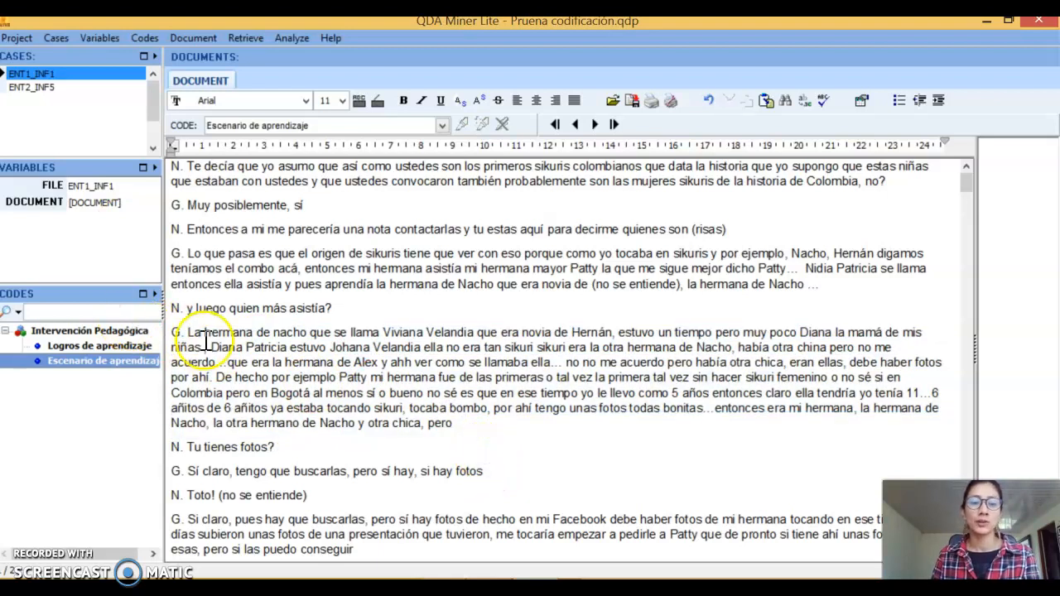
left_click_drag(189, 332, 456, 422)
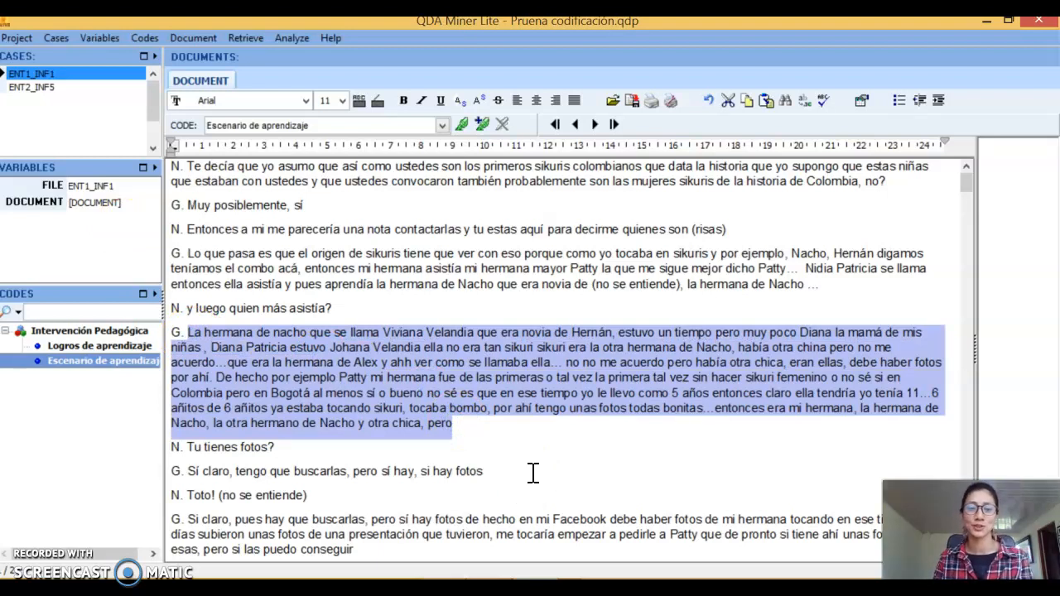
left_click(483, 124)
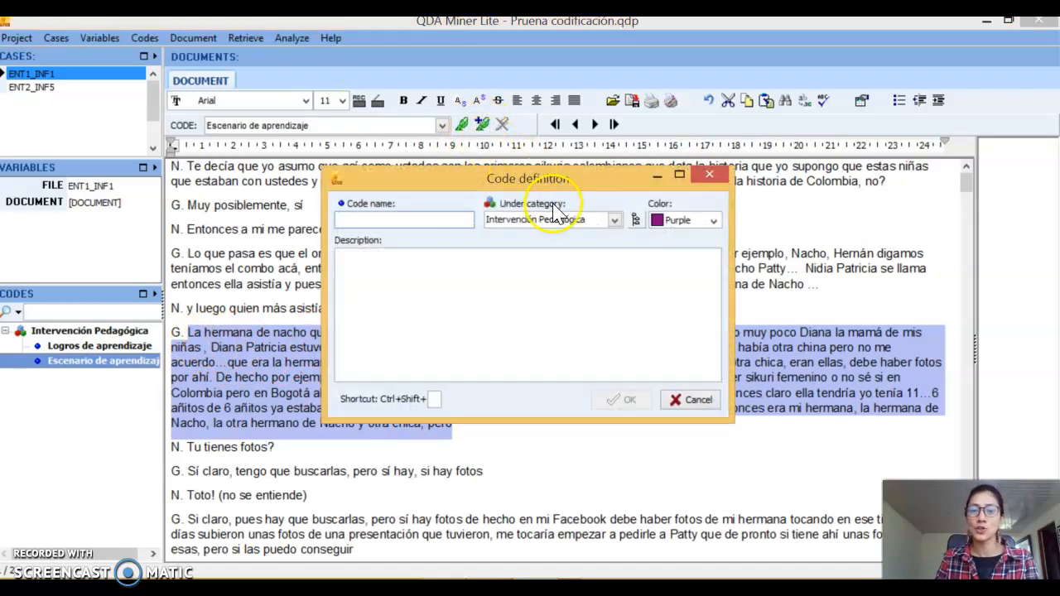
Place the new code under a new category named "Expresión Oral"
left_click(614, 219)
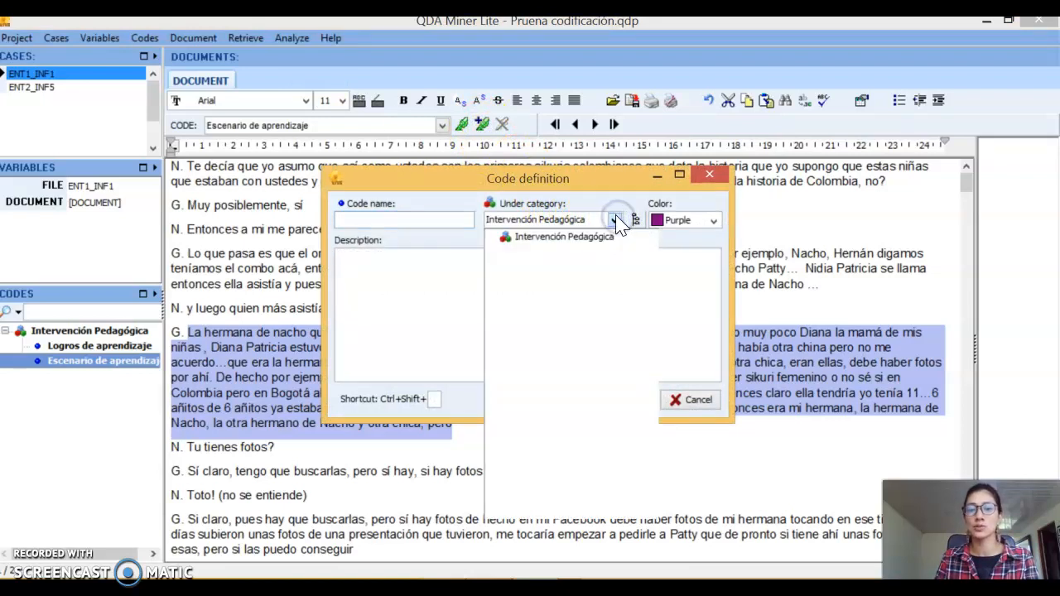
left_click(614, 219)
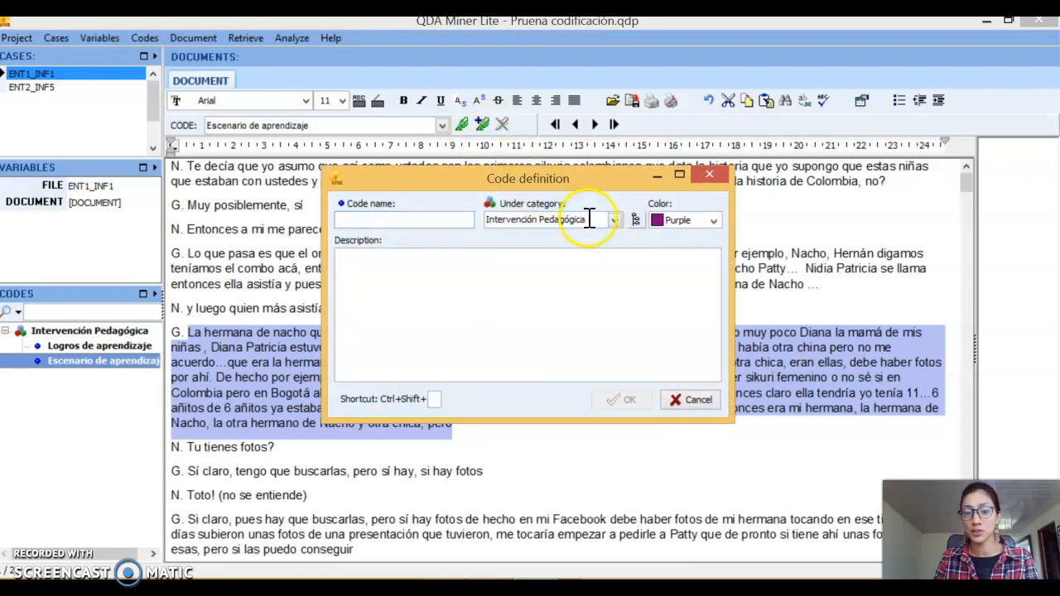
left_click(480, 217)
type("E")
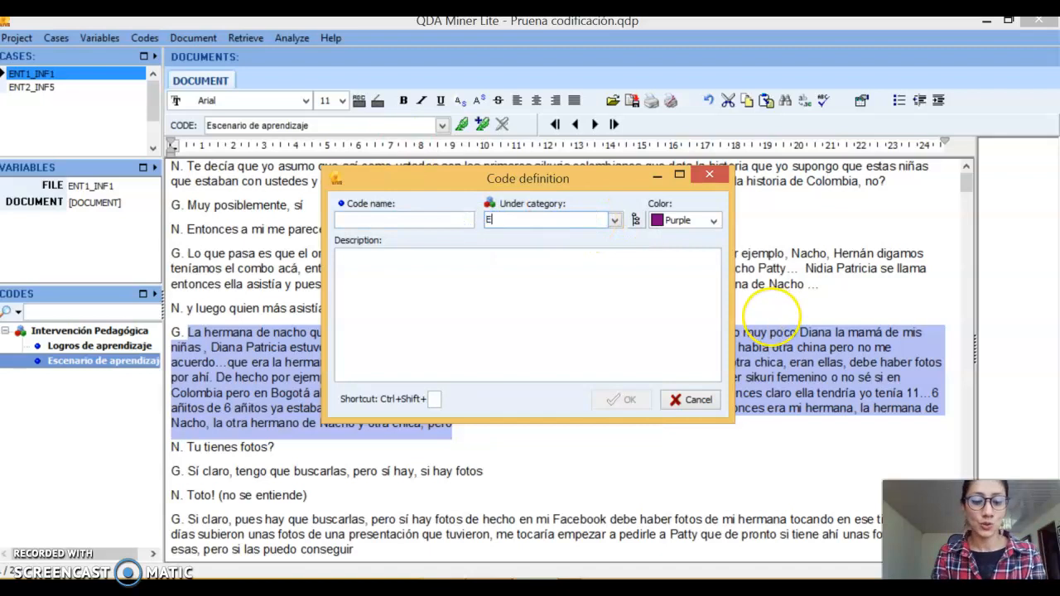
type("xpresión Oral")
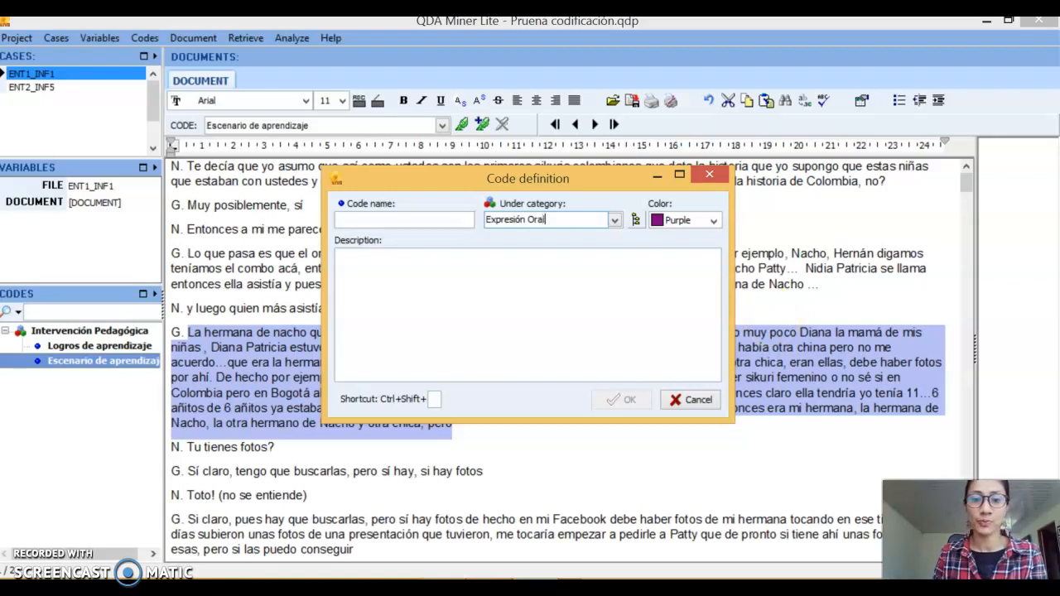
Add the Red code "Fluidez" with the description "Se refiere a la destreza de emitir un mensaje de manera natural y comprensible."
left_click(385, 219)
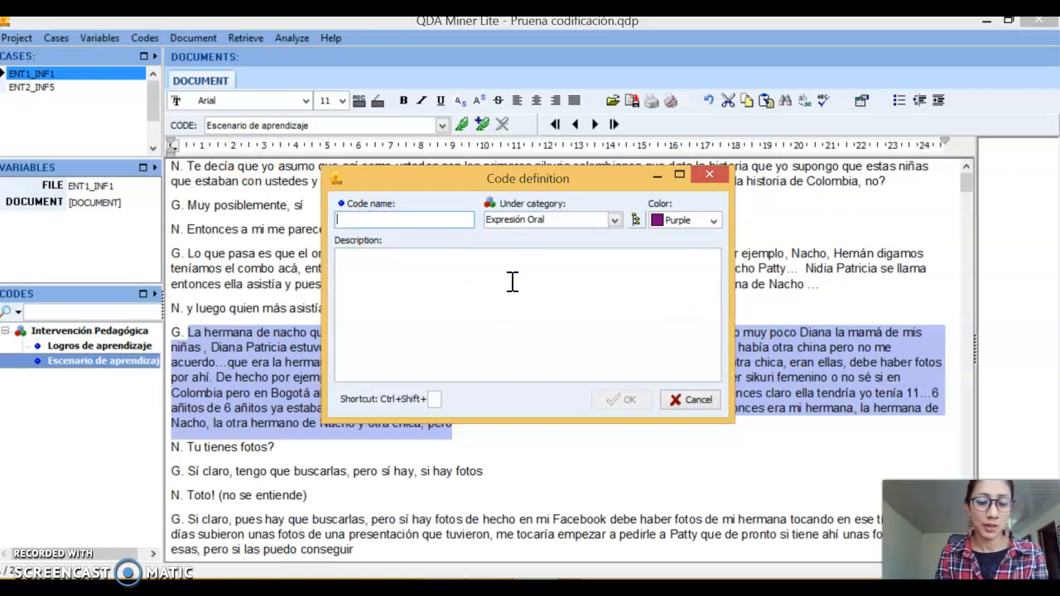
type("Fluid")
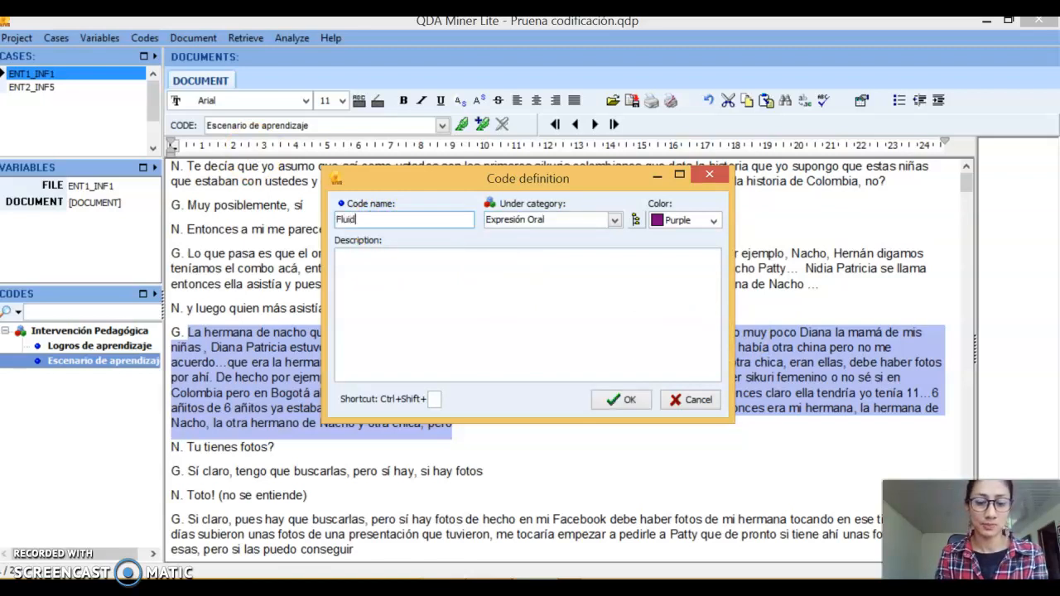
type("ez")
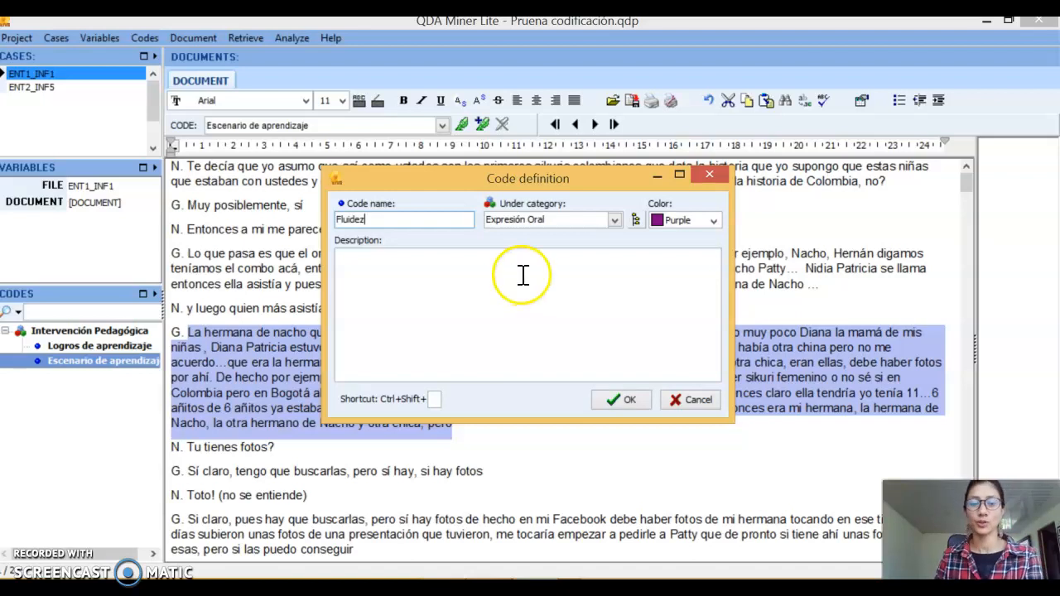
left_click(696, 217)
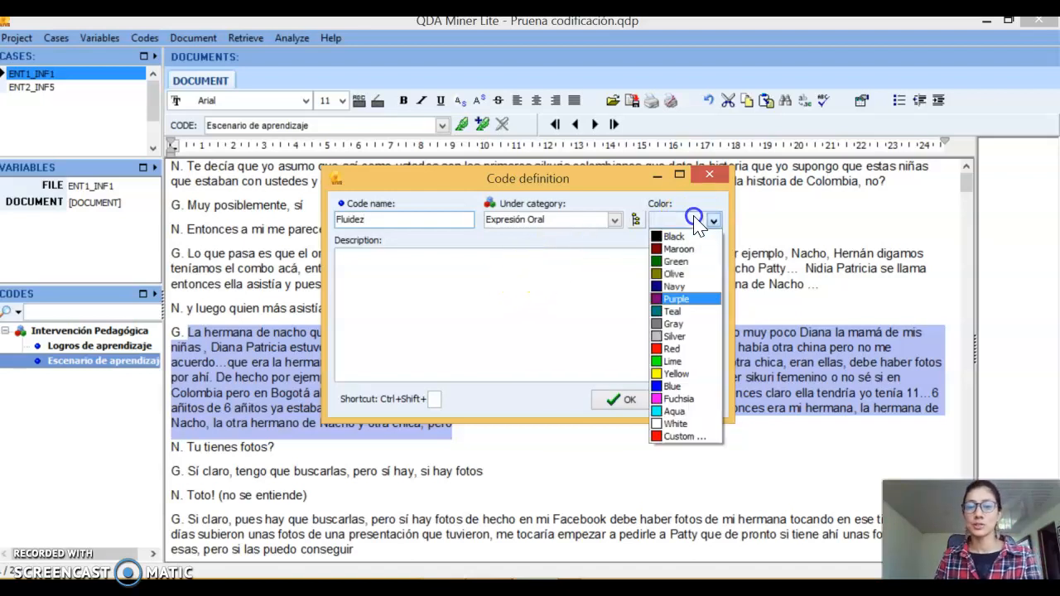
left_click(694, 349)
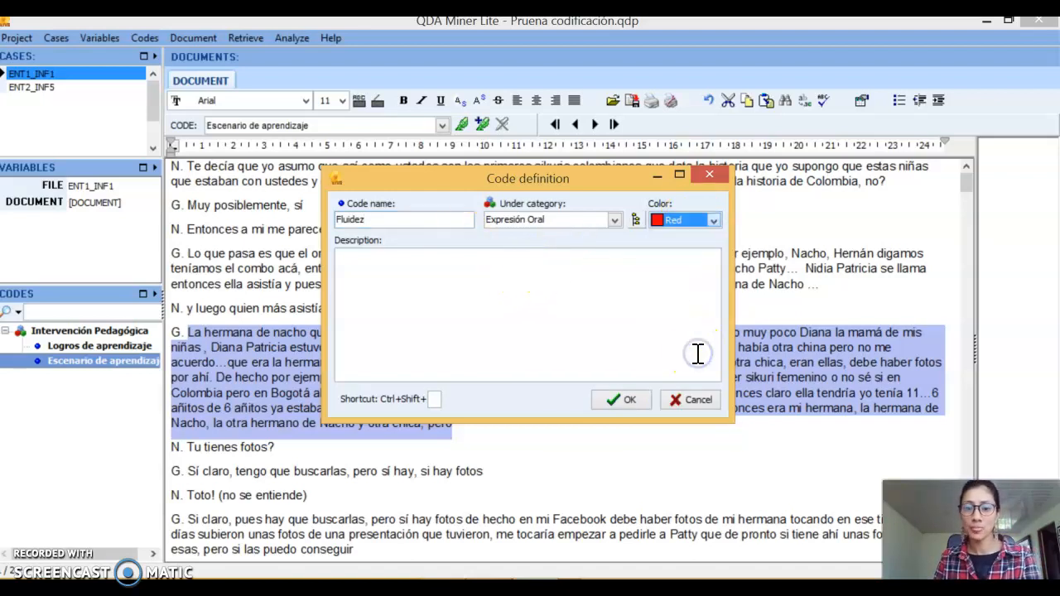
left_click(366, 255)
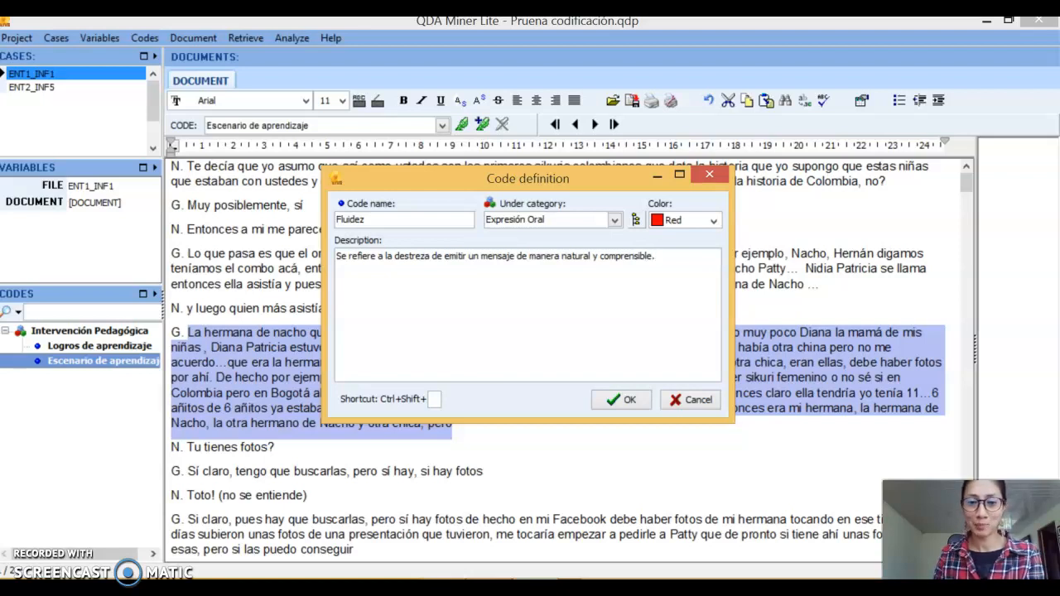
left_click(623, 401)
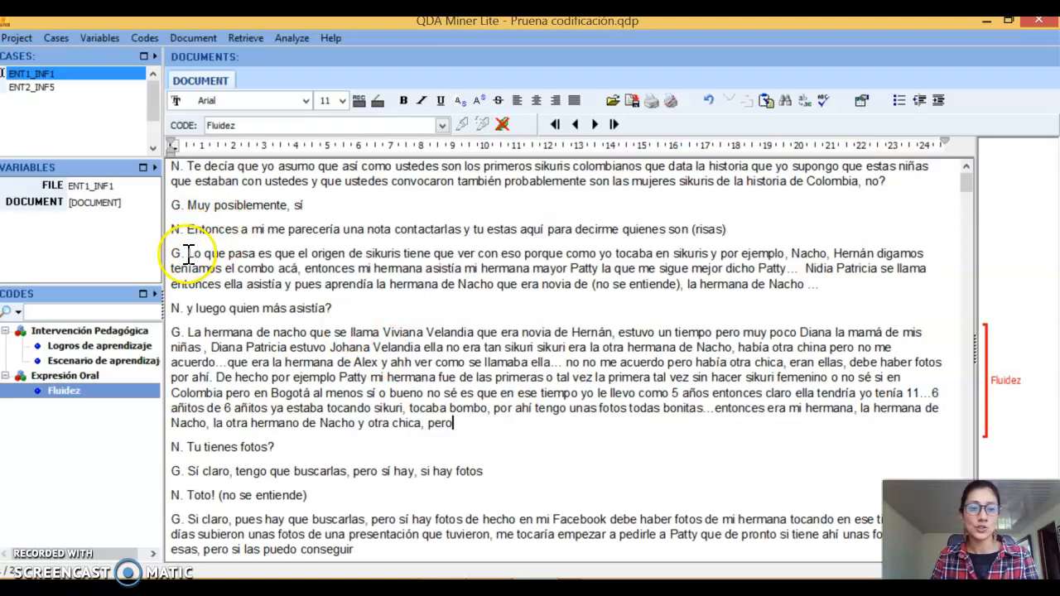
Code the whole answer beginning "Lo que pasa es que el origen de sikuris" with "Logros de aprendizaje"
left_click_drag(188, 254, 818, 284)
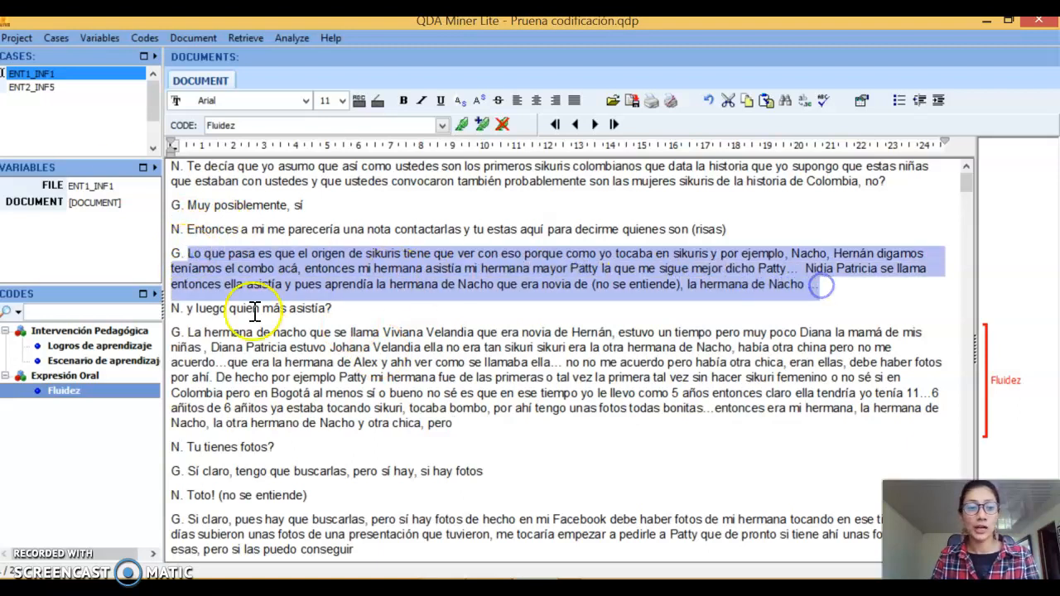
left_click(110, 346)
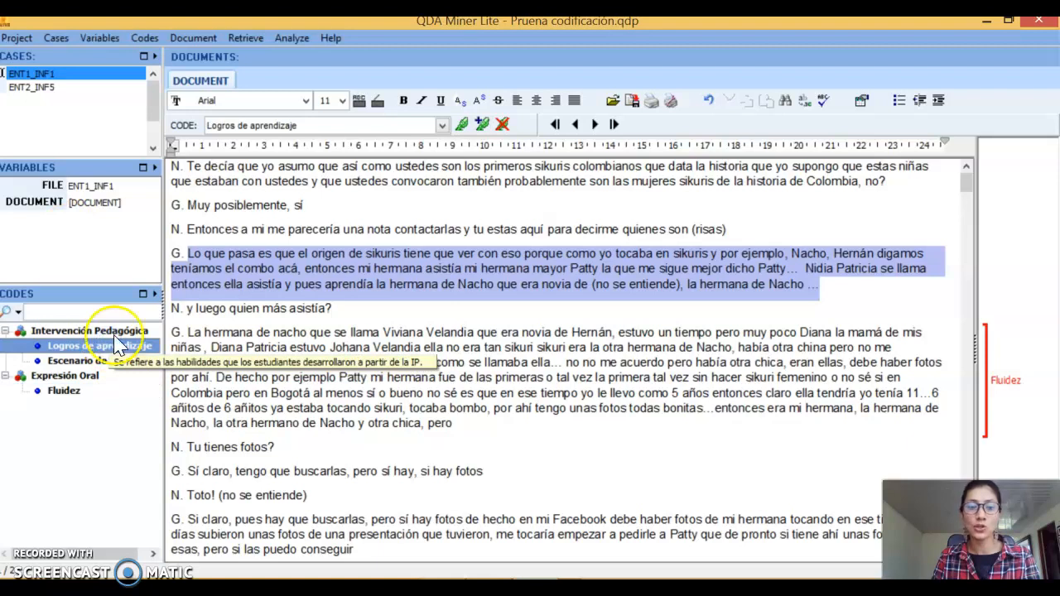
left_click(463, 125)
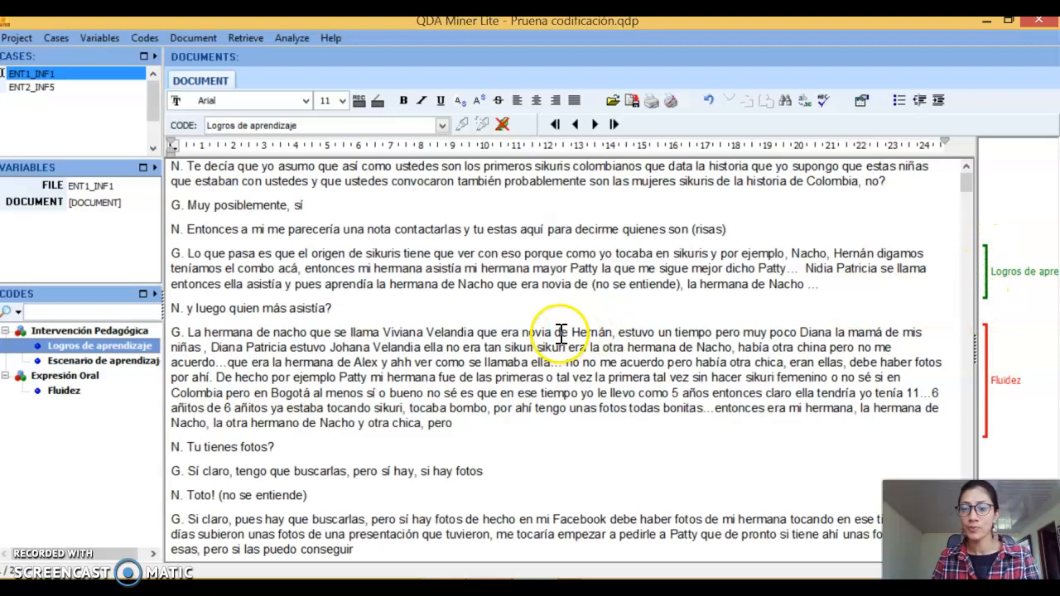
Code the passage from that answer's last sentence to "acuerdo…que" in the following answer with "Escenario de aprendizaje"
left_click_drag(807, 272, 895, 346)
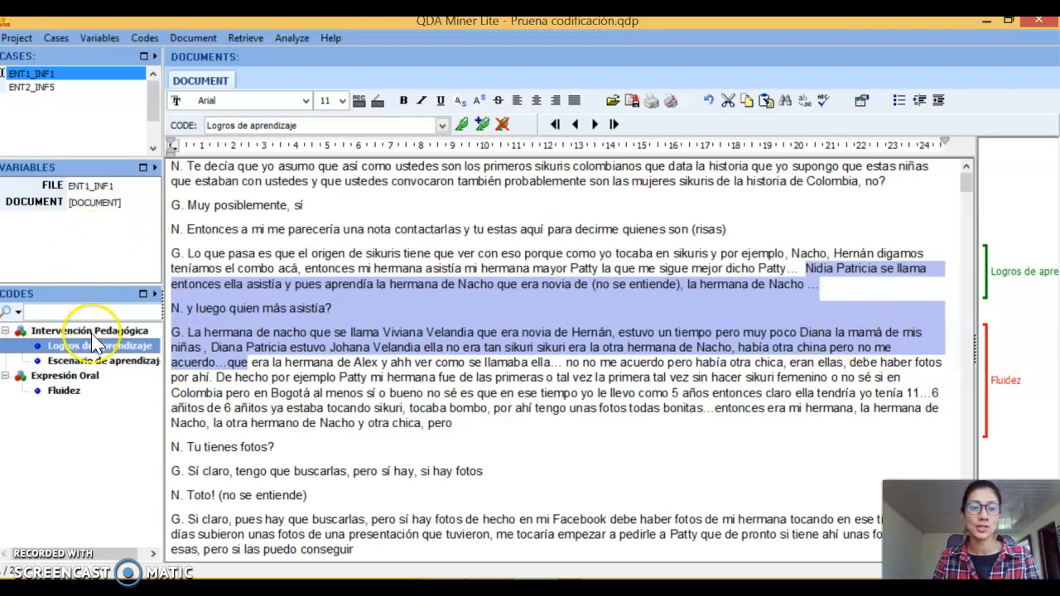
left_click(93, 362)
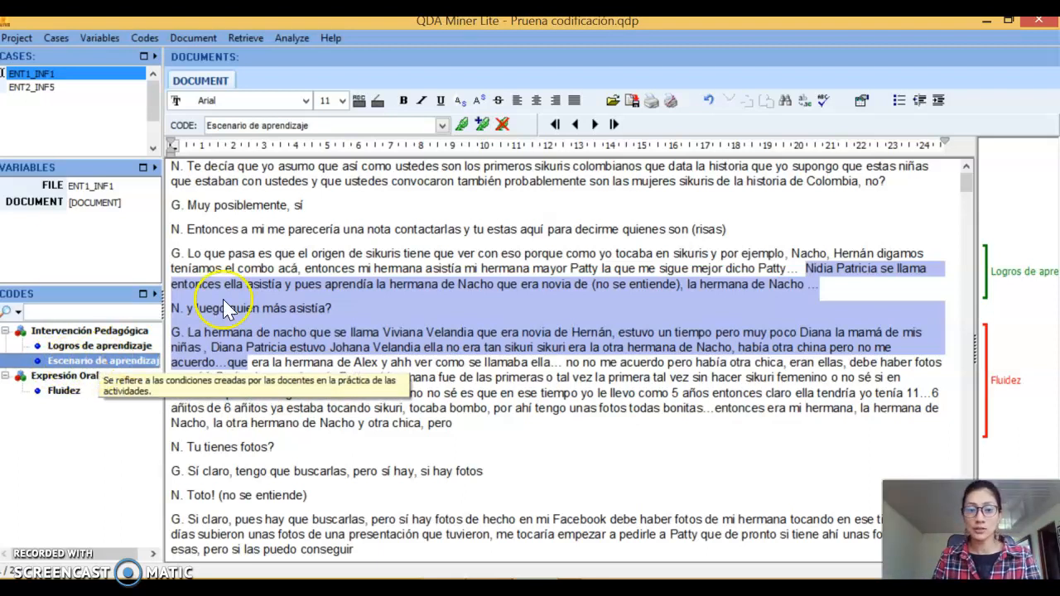
left_click(463, 128)
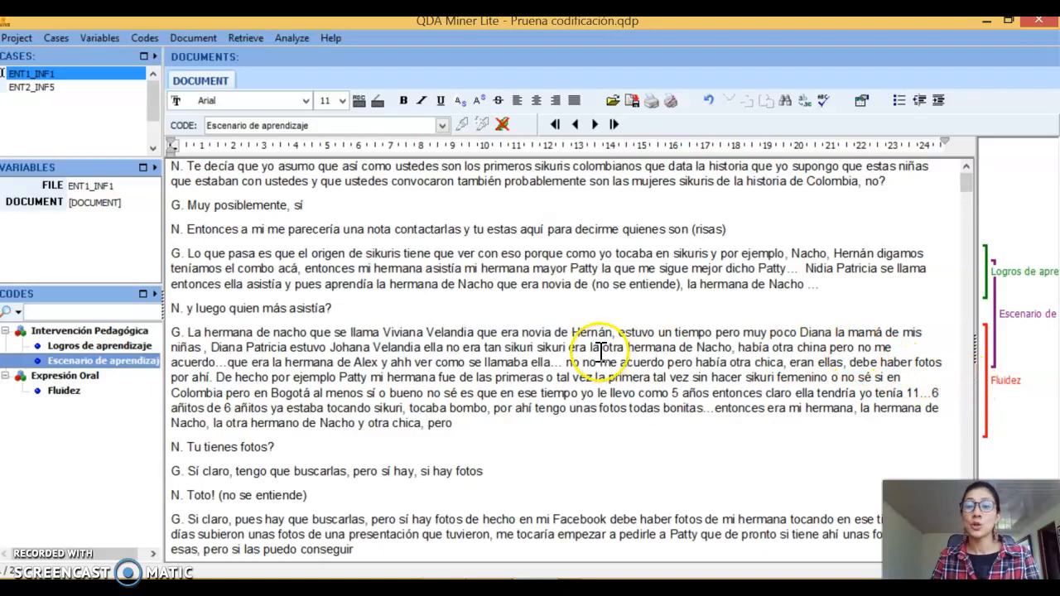
Set the display of coded text in the interview to Highlight and look over the marked passages
scroll(572, 303, "down", 20)
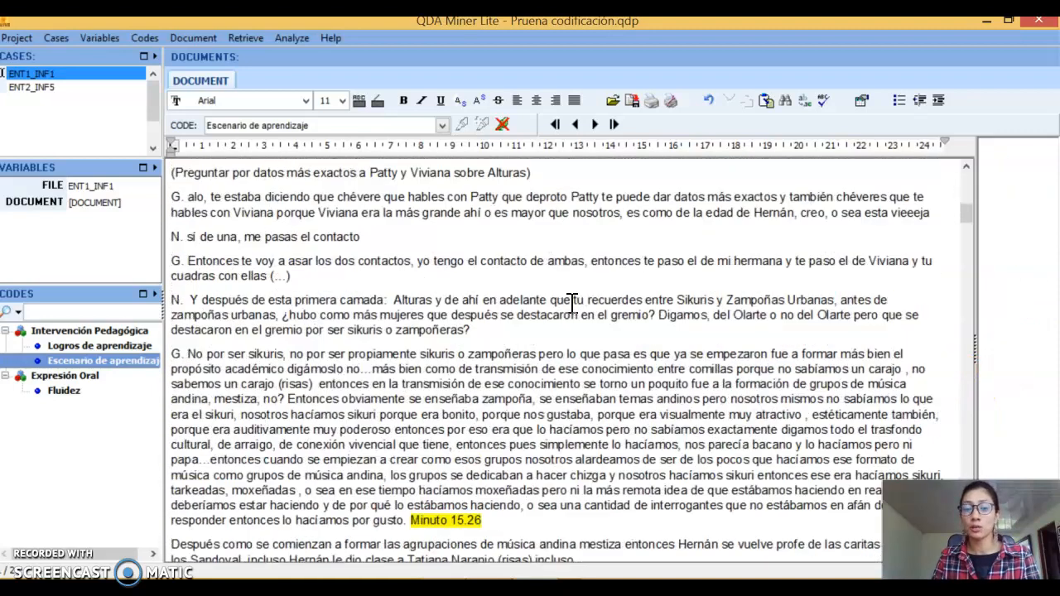
scroll(571, 302, "up", 20)
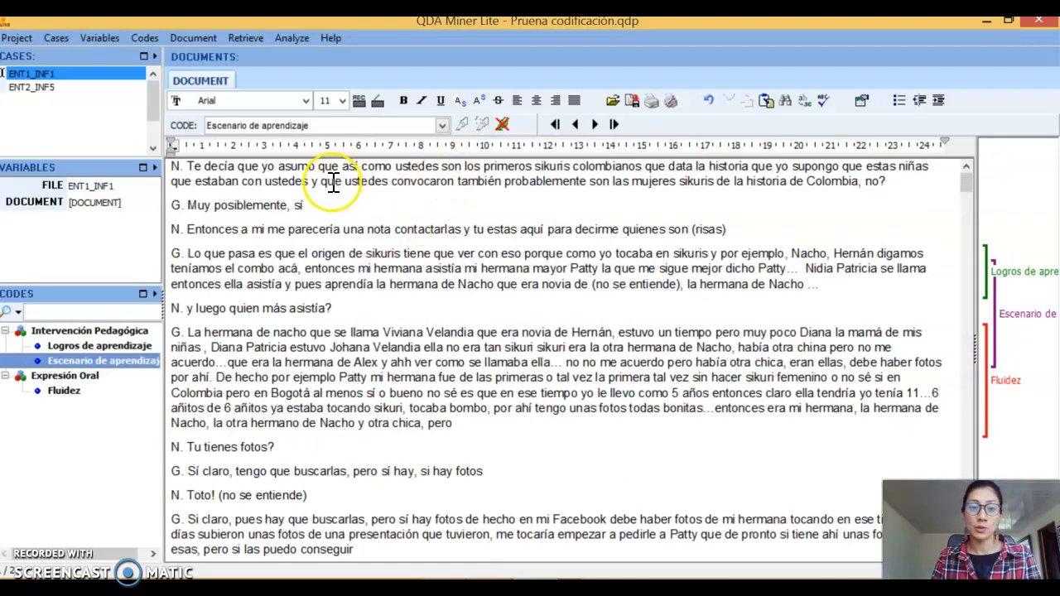
left_click(191, 39)
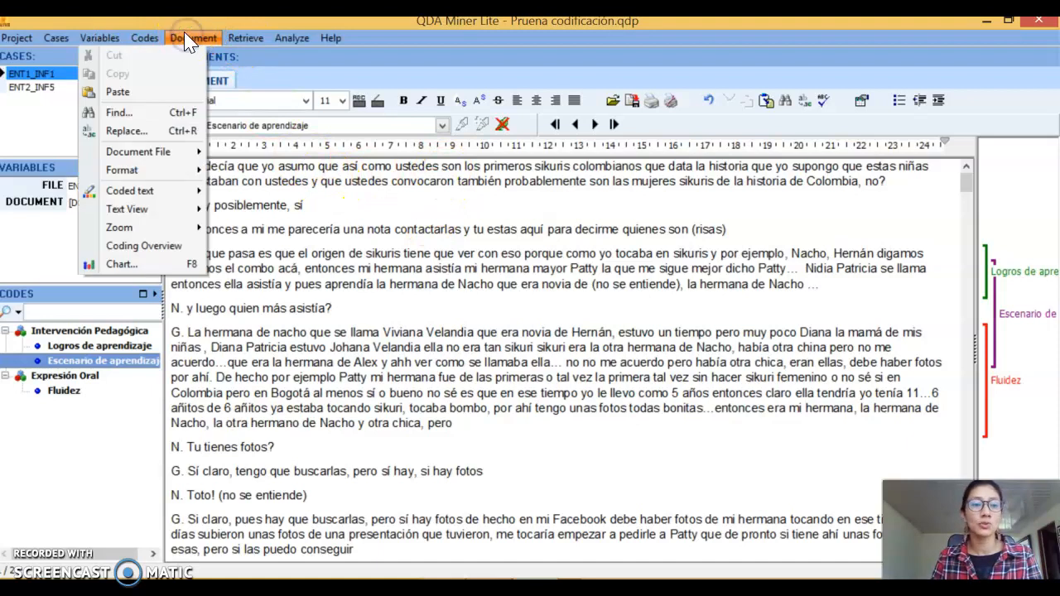
mouse_move(141, 191)
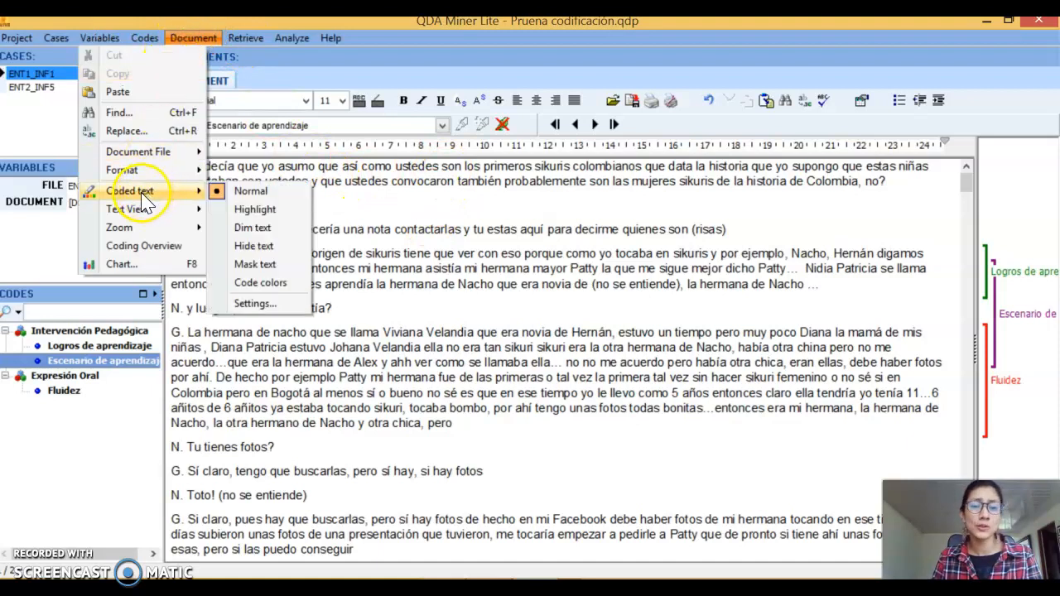
left_click(273, 210)
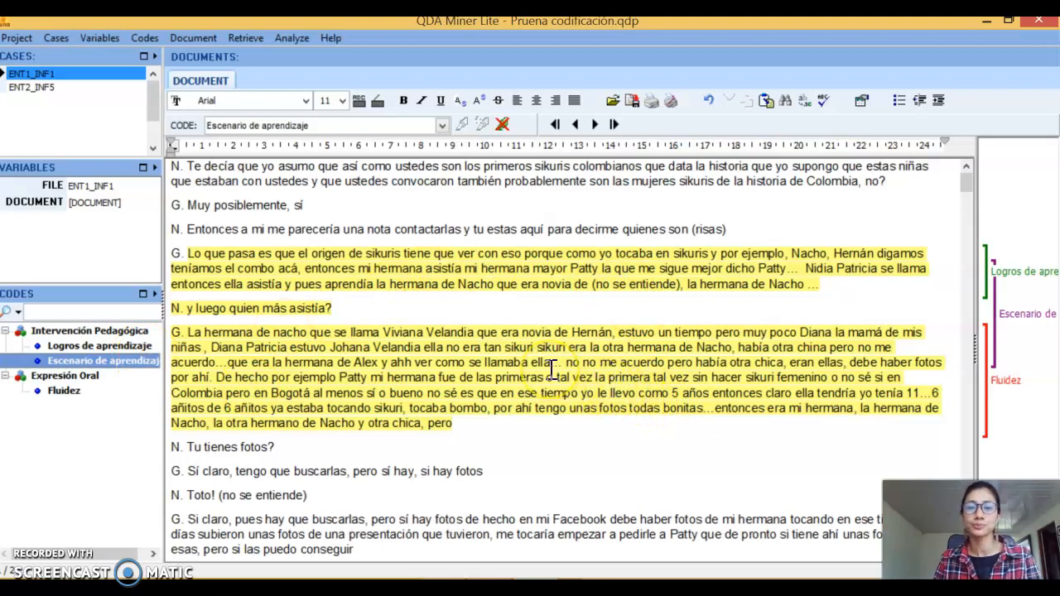
scroll(552, 370, "down", 1)
scroll(552, 369, "up", 1)
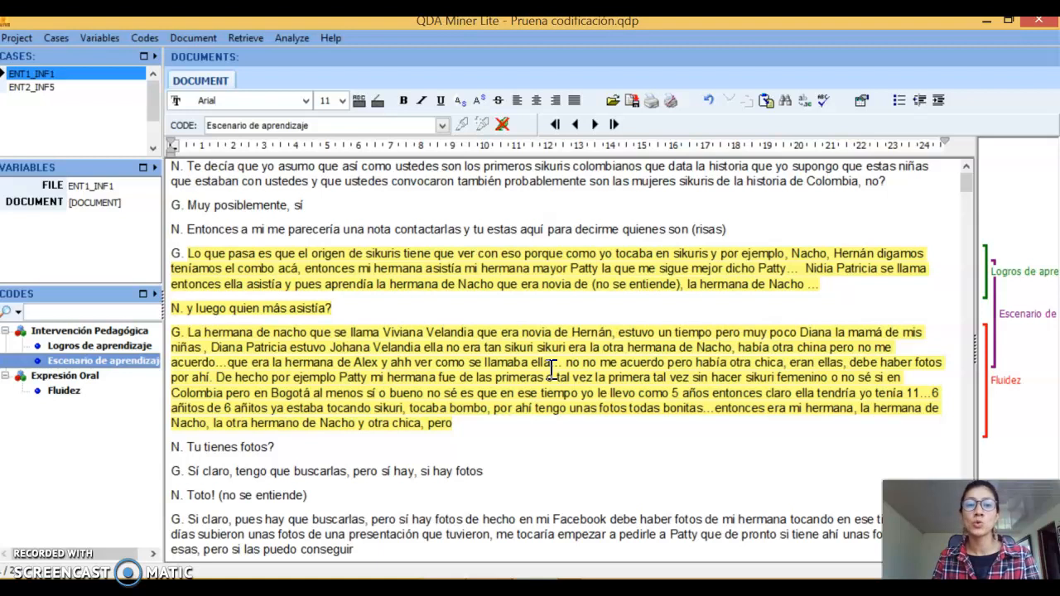
Add a comment to the "Logros de aprendizaje" coding, starting "De acuerdo a" an author, then "la oralidad en" and filler text
mouse_move(990, 276)
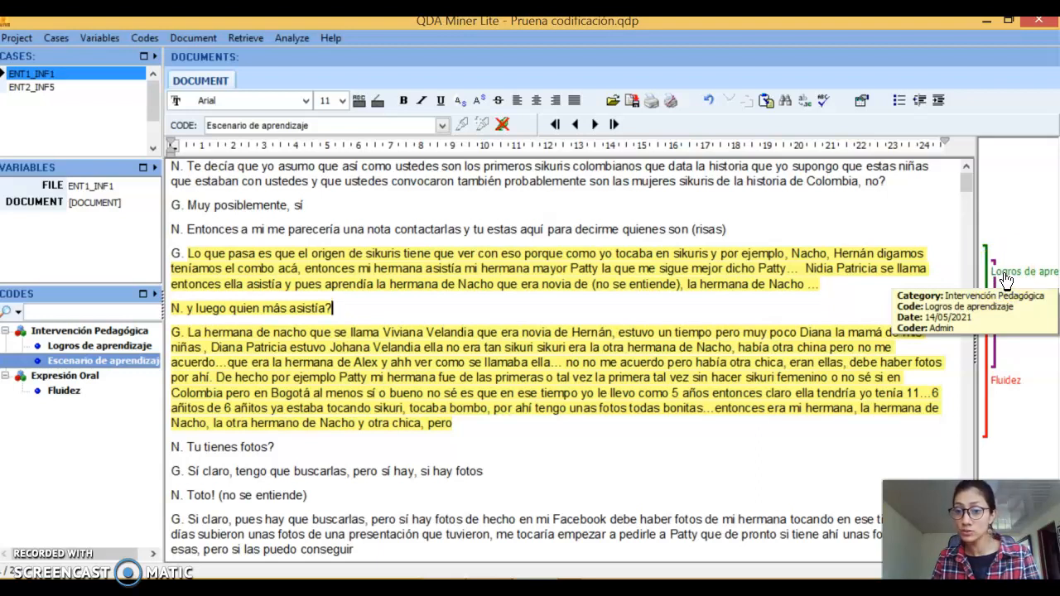
right_click(1006, 280)
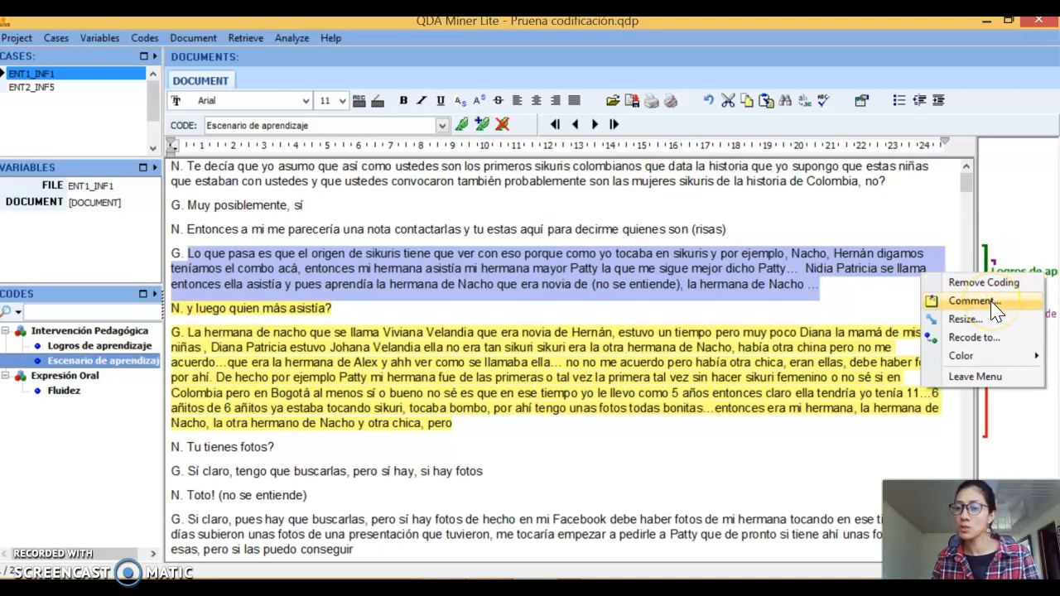
left_click(994, 301)
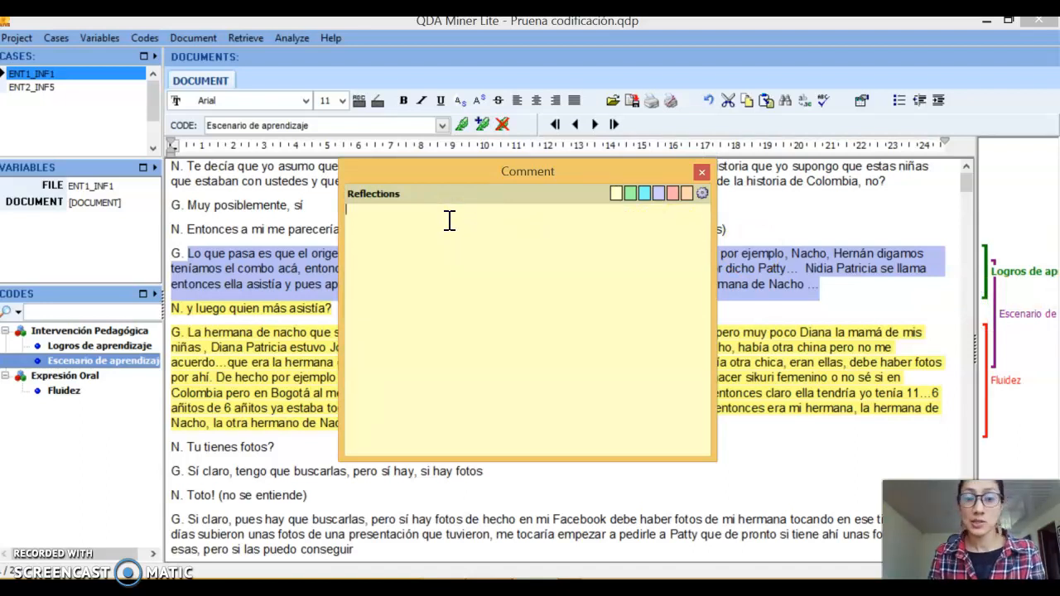
type("De acue")
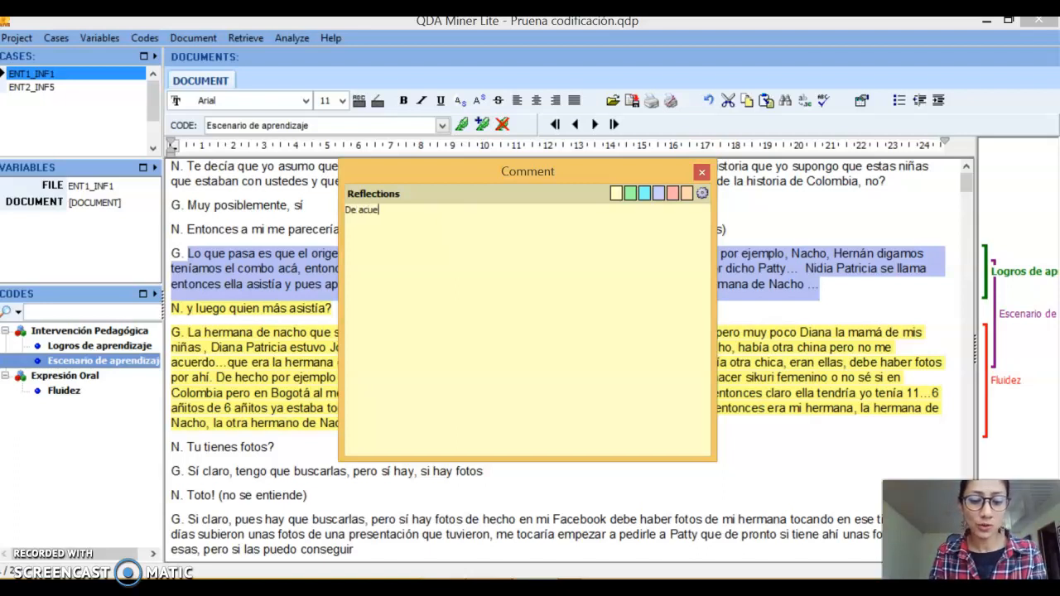
type("rdo a")
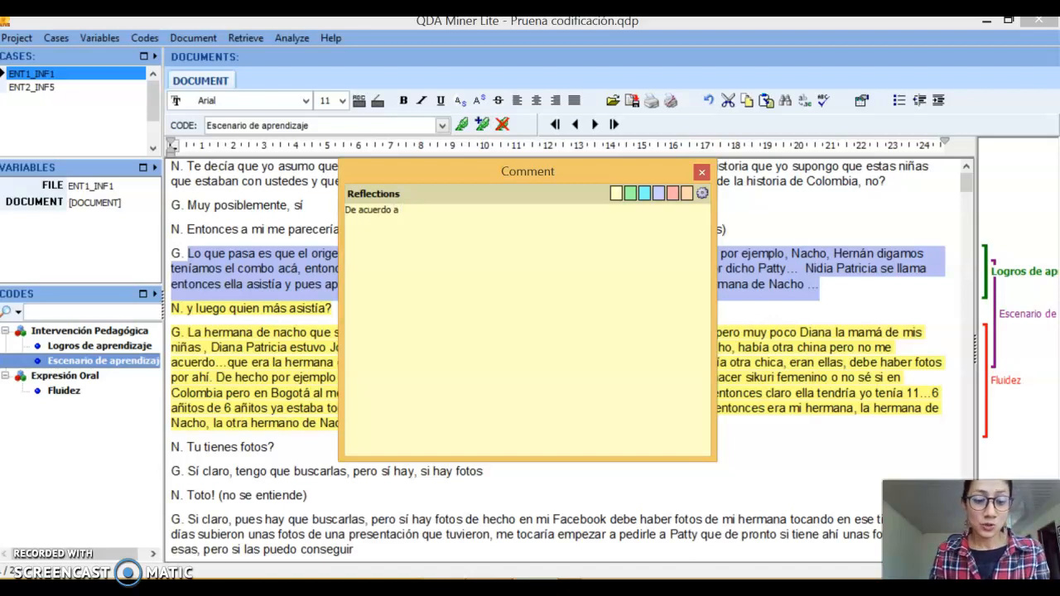
type("Oxf")
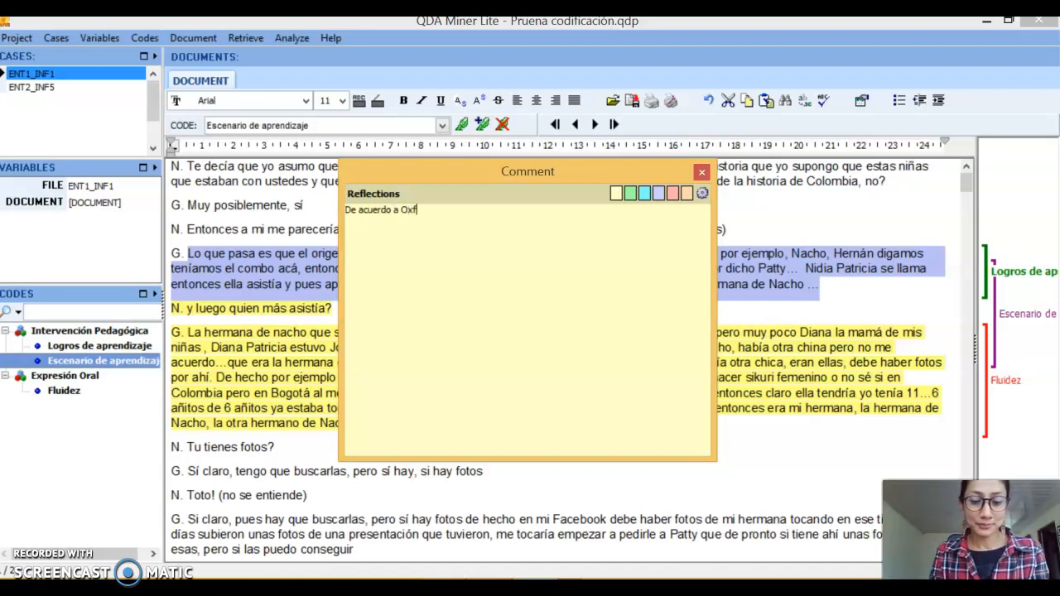
type("orf. R")
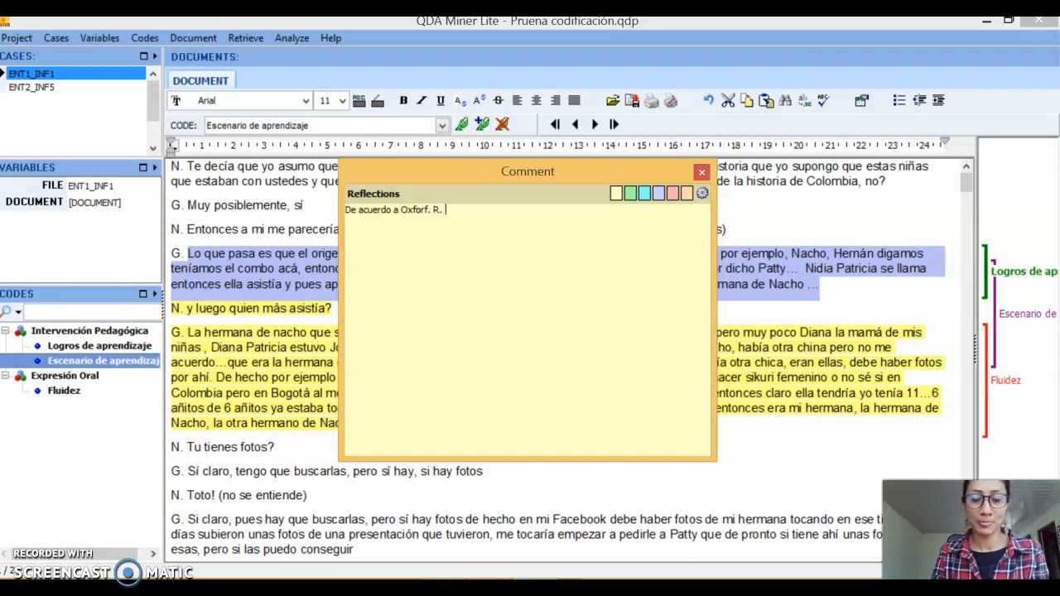
type(". la or")
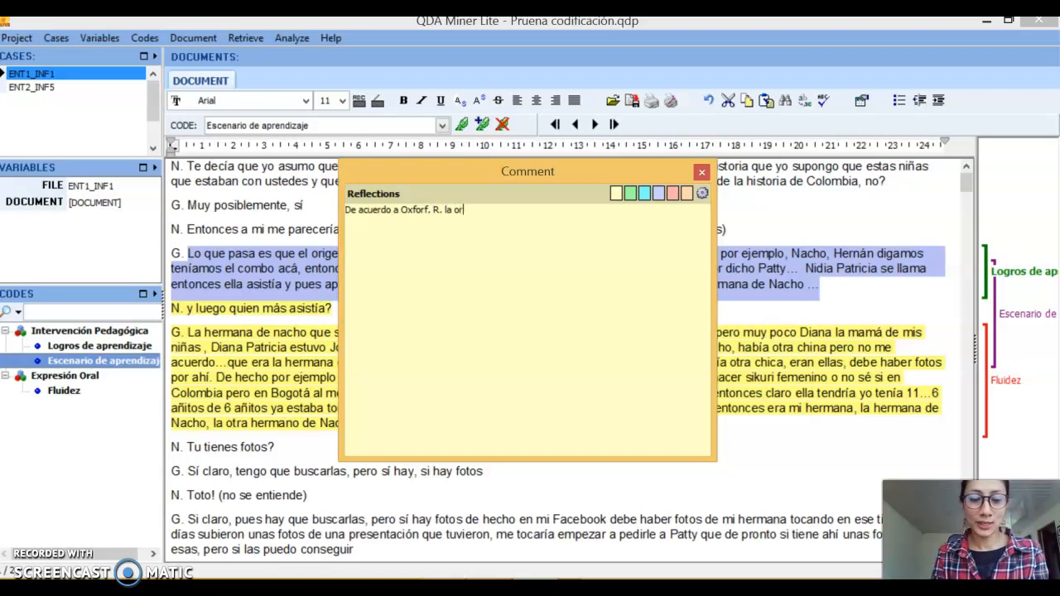
type("alid")
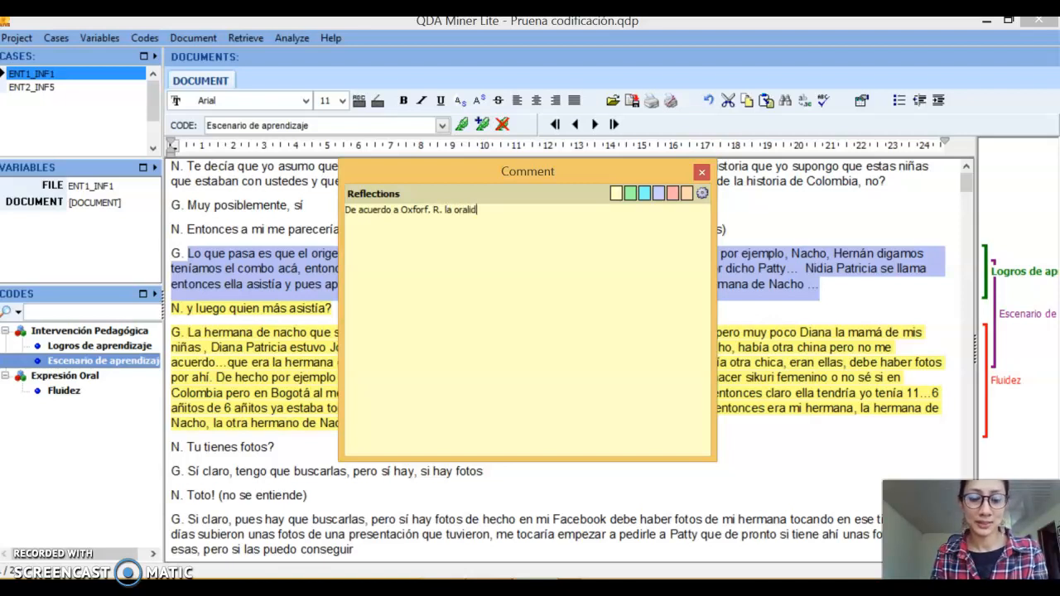
type("ad en inhvhdbcbjncljbcvlsbc vn cvn fclvj cljvnfjcxv fjlcv")
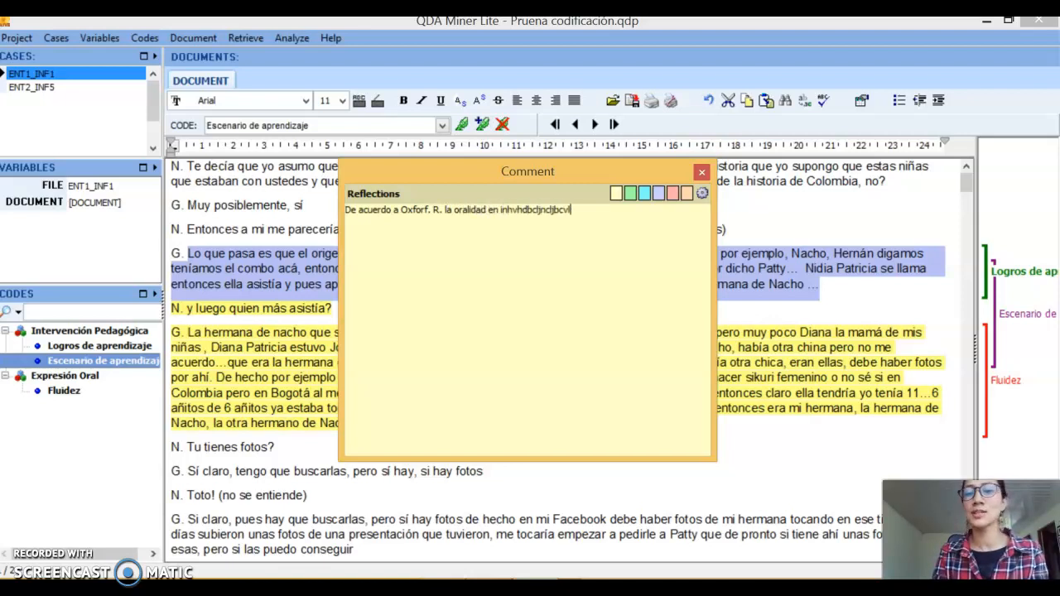
type(" bfjcdx vf")
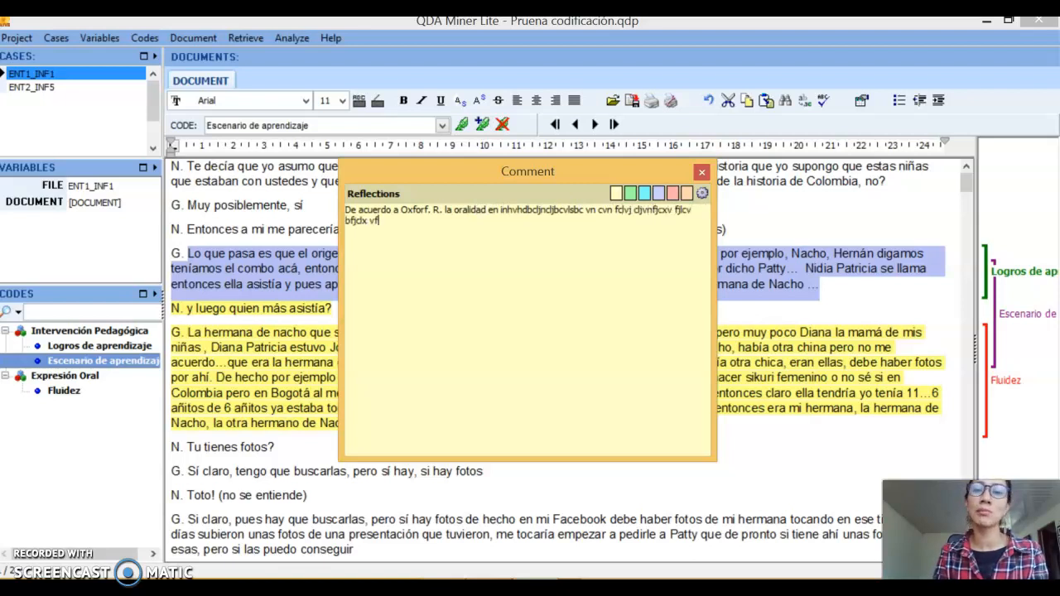
type("jñcx ñdjvxm ñjvmvdcmn m.v ñkdvn ñkdfv")
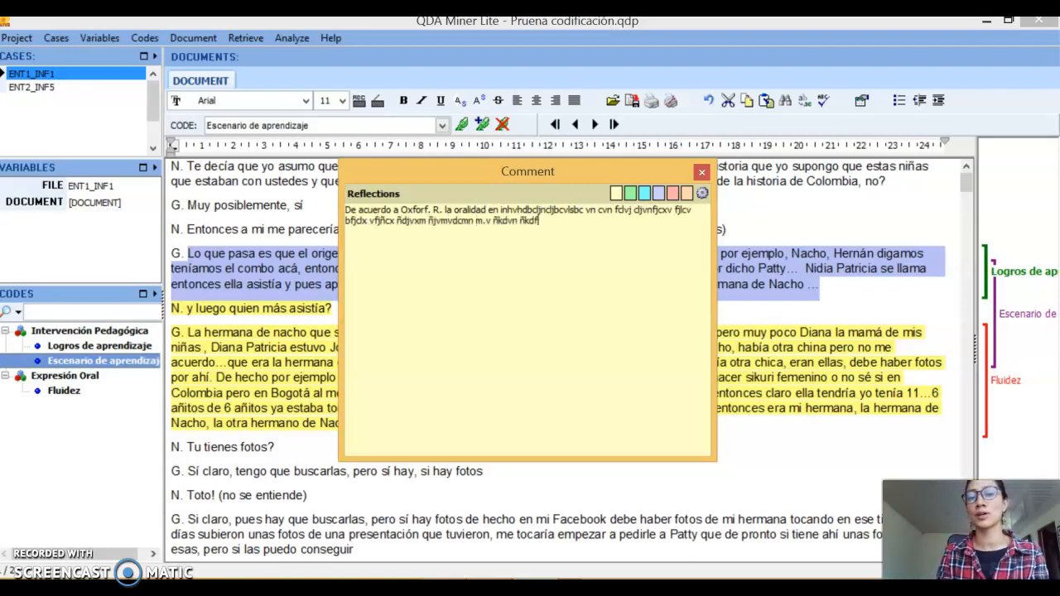
Copy the comment's text, paste it repeatedly below the original, and mark the comment as "To keep"
left_click_drag(551, 222, 332, 213)
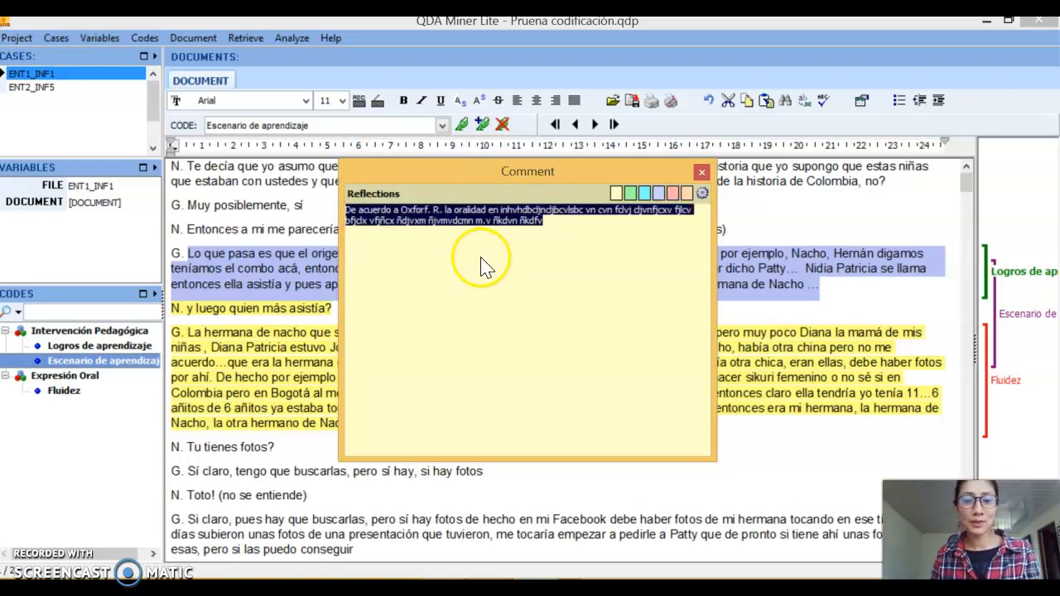
left_click(554, 226)
key("Return")
type("De acuerdo a Oxforf. R. la oralidad en inhvhdbcjncjbcvlsbc vn cvn fcdvj cjvnfjcxv fjlcv bfjcdx vfjñcx ñdjvxm ñjvmvdcmn m.v ñkdvn ñkdfv")
key("Return")
type("De acuerdo a Oxforf. R. la oralidad en inhvhdbcjncjbcvlsbc vn cvn fcdvj cjvnfjcxv fjlcv bfjcdx vfjñcx ñdjvxm ñjvmvdcmn m.v ñkdvn ñkdfv")
key("Return")
type("De acuerdo a Oxforf. R. la oralidad en inhvhdbcjncjbcvlsbc vn cvn fcdvj cjvnfjcxv fjlcv bfjcdx vfjñcx ñdjvxm ñjvmvdcmn m.v ñkdvn ñkdfv")
key("Return")
type("De acuerdo a Oxforf. R. la oralidad en inhvhdbcjncjbcvlsbc vn cvn fdvj cjvnfjcxv fjlcv bfjcdx vfjñcx ñdjvxm ñjvmvdcmn m.v ñkdvn ñkdfv")
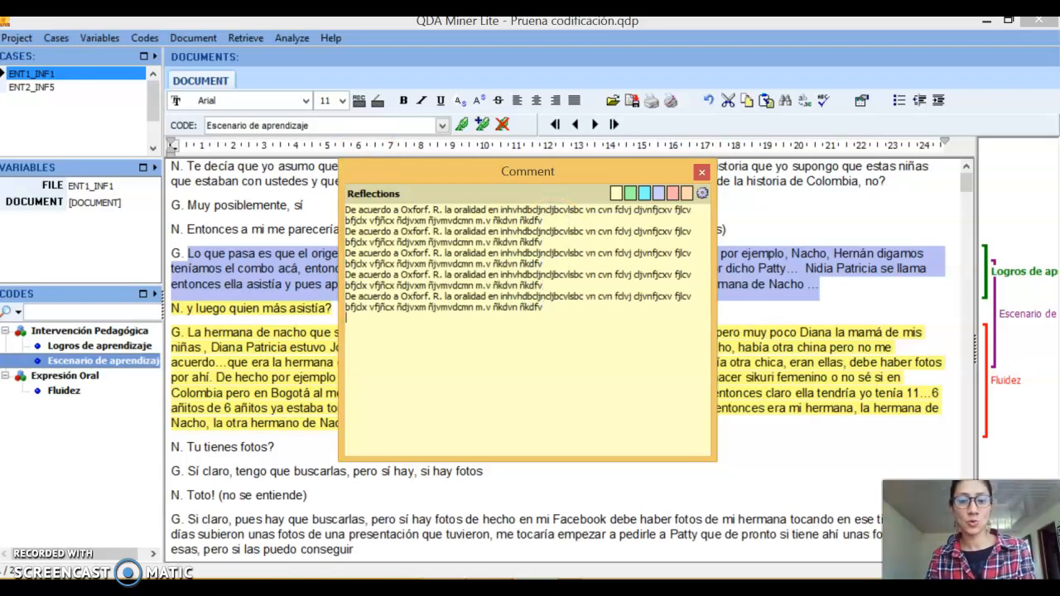
key("Return")
type("De acuerdo a Oxforf. R. la oralidad en inhvhdbcjncjbcvlsbc vn cvn fdvj cjvnfjcxv fjlcv bfjcdx vfjñcx ñdjvxm ñjvmvdcmn m.v ñkdvn ñkdfv")
key("Return")
key("ctrl+v")
key("Return")
key("ctrl+v")
type("De acuerdo a Oxforf. R. la oralidad en inhvhdbcjncjbcvlsbc vn cvn fcdvj cjvnfjcxv fjlcv bfjcdx vfjñcx ñdjvxm ñjvmvdcmn m.v ñkdvn ñkdfv")
key("Return")
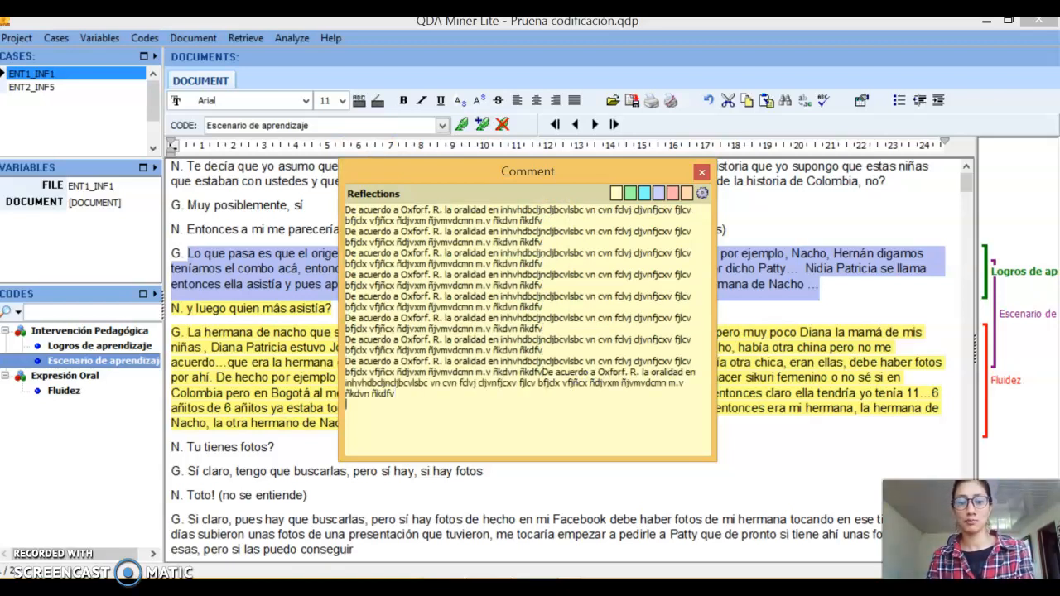
left_click(627, 197)
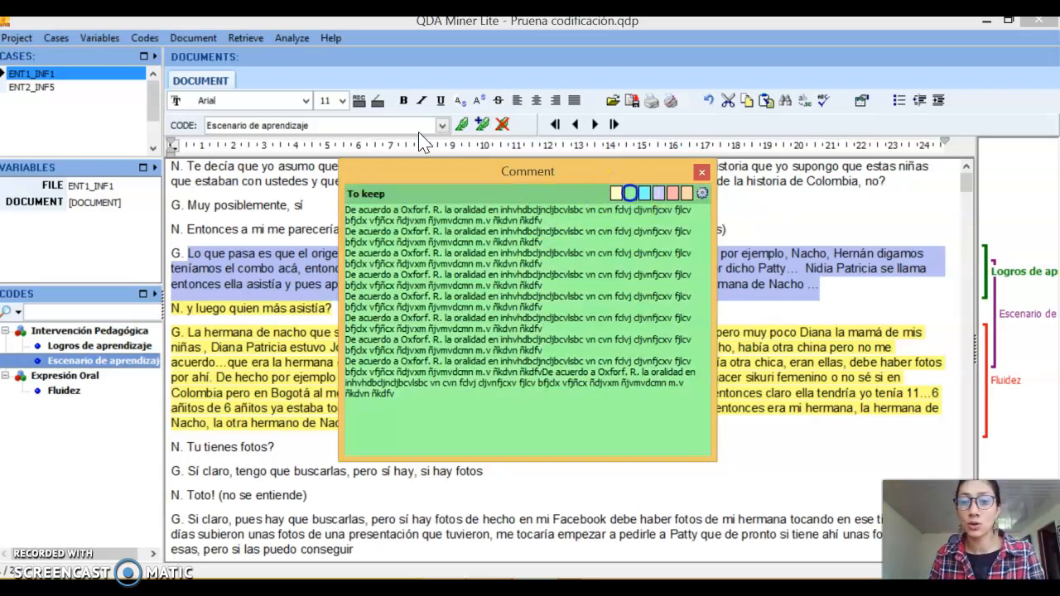
Try the comment categories Reflections and To further discuss, set the comment to Warning and close it
left_click(617, 199)
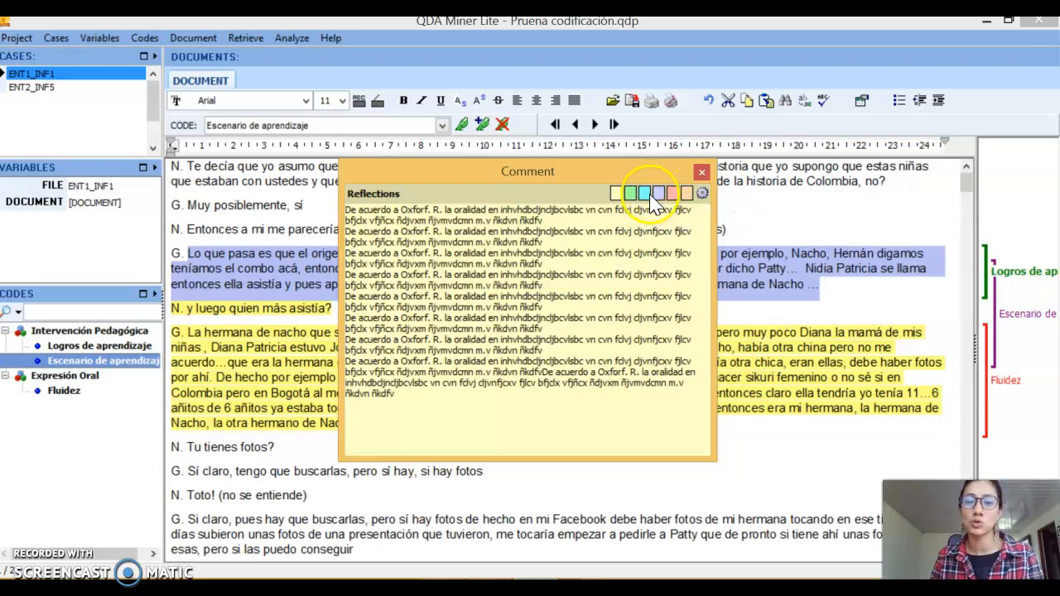
left_click(644, 194)
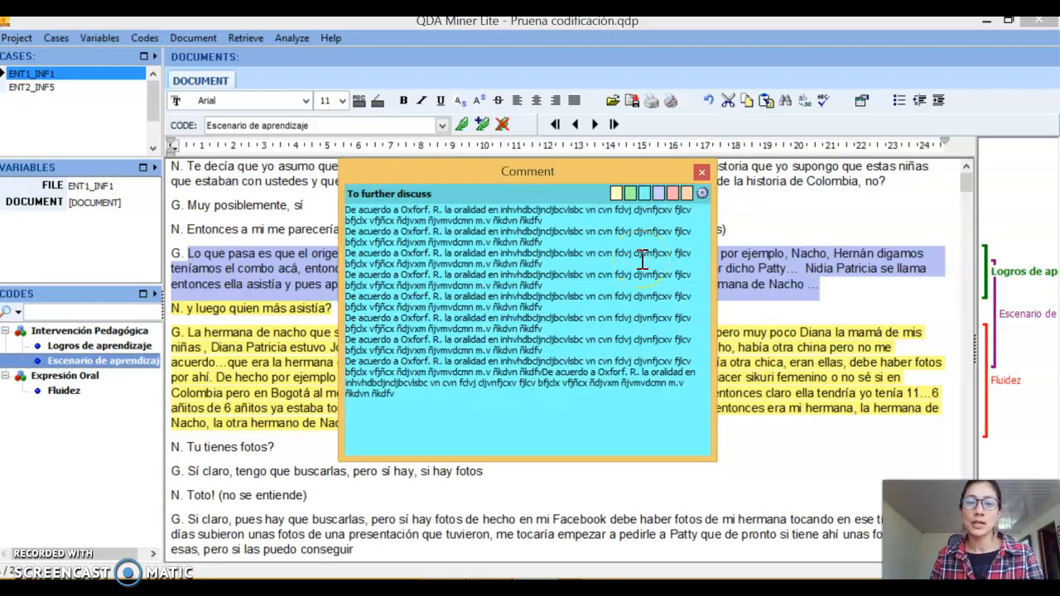
left_click(672, 194)
left_click(627, 305)
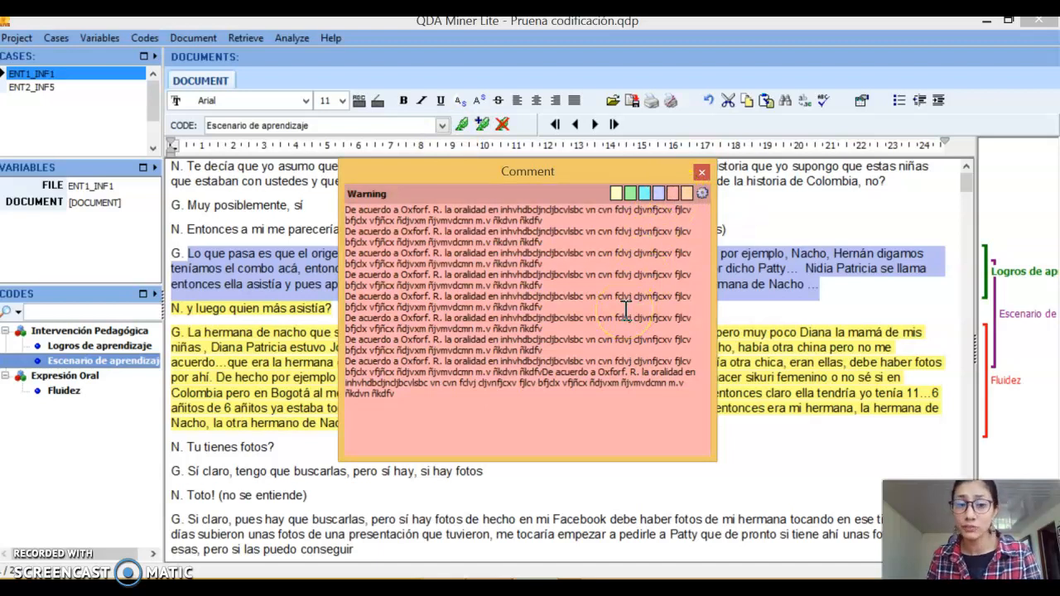
left_click(700, 173)
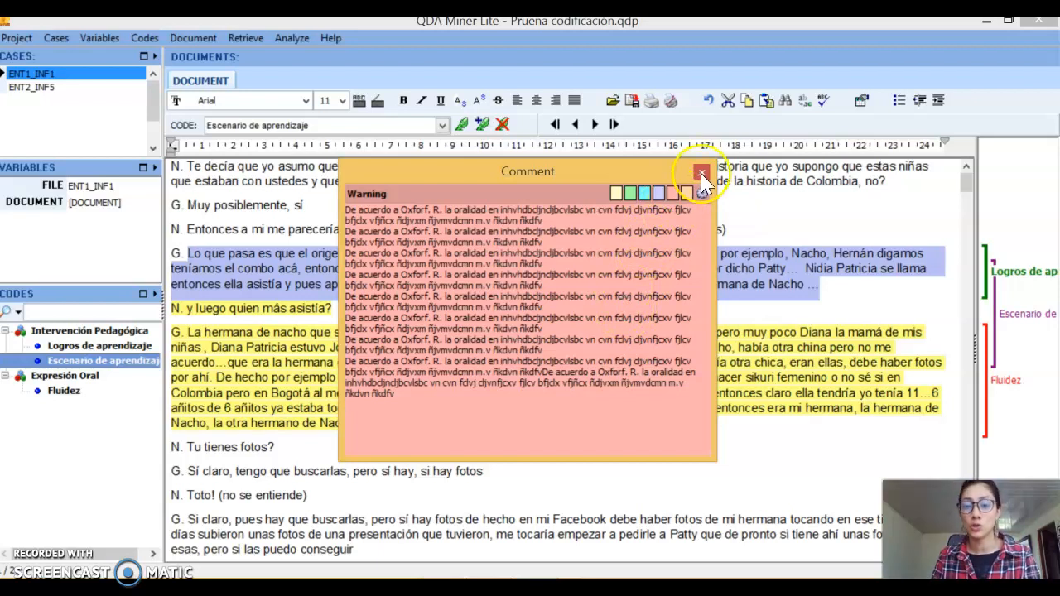
left_click(702, 174)
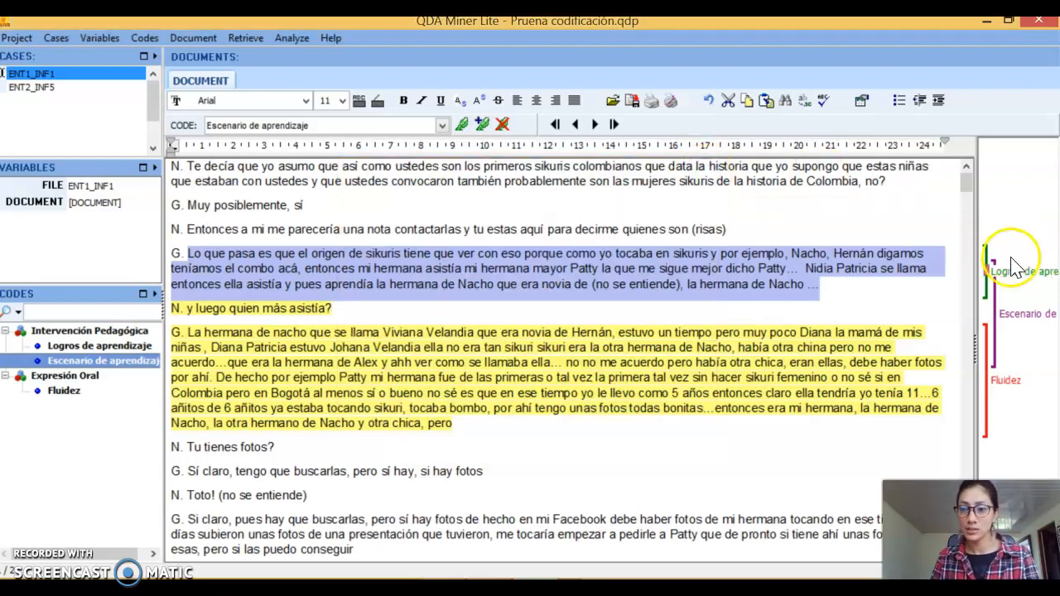
Reopen the comment attached to the "Logros de aprendizaje" coding to check it, and close it again
mouse_move(988, 279)
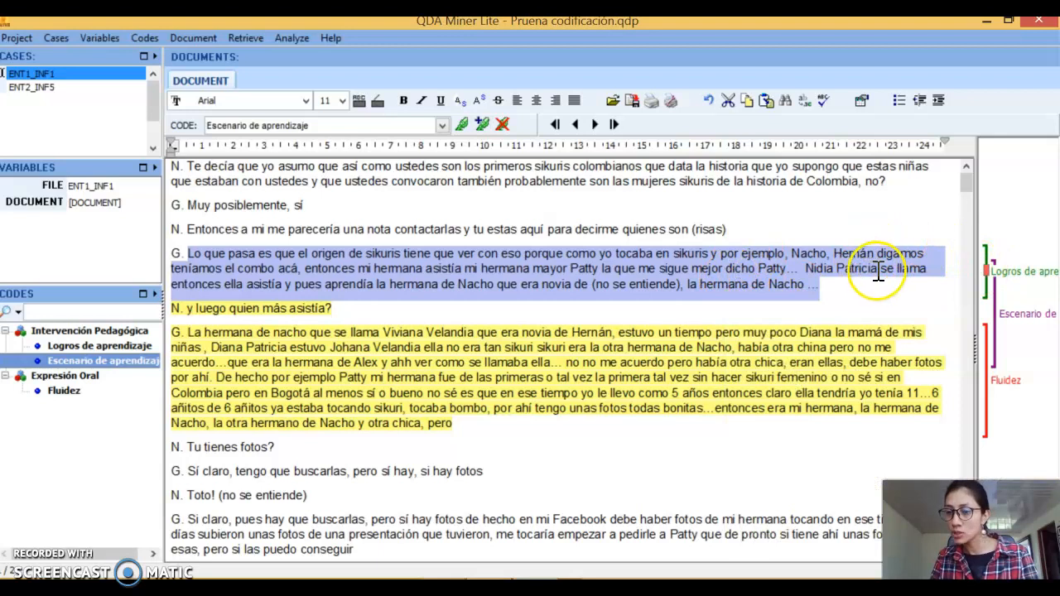
double_click(988, 278)
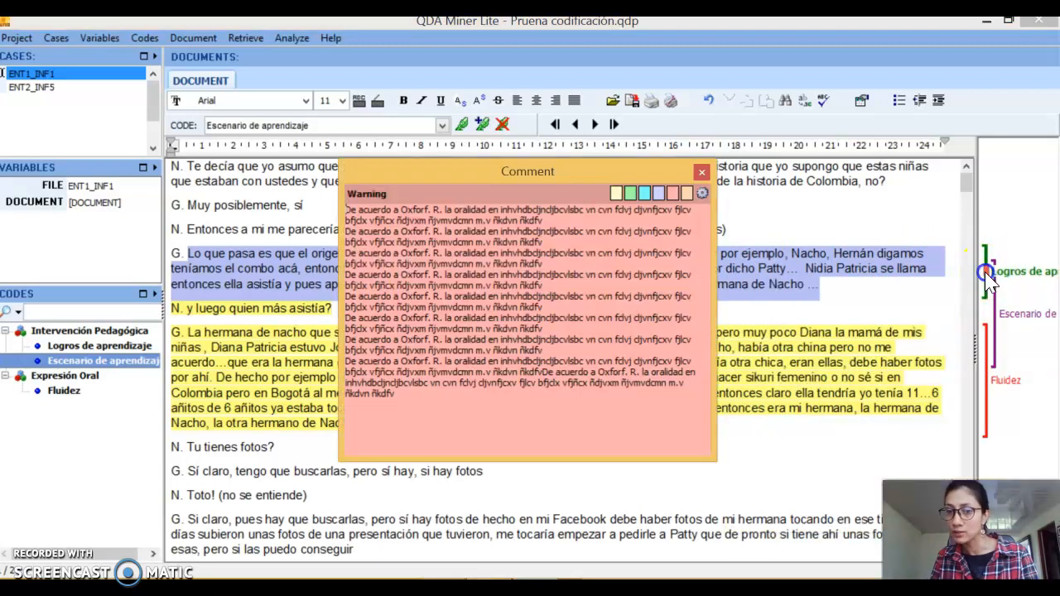
left_click(701, 174)
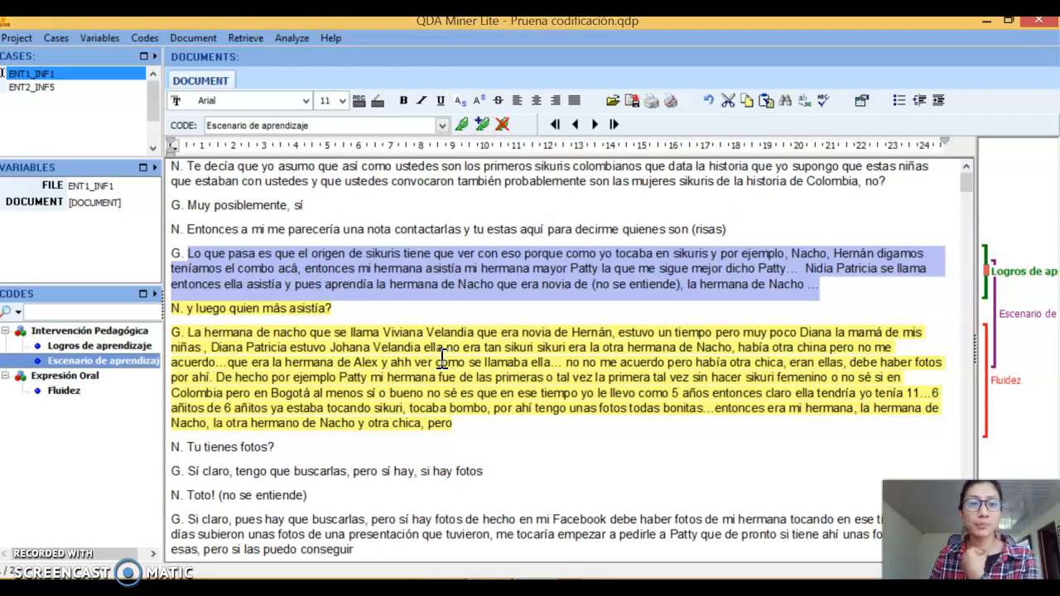
Run a Coding Frequency analysis on the selected codes "Logros de aprendizaje", "Escenario de aprendizaje" and "Fluidez"
left_click(286, 38)
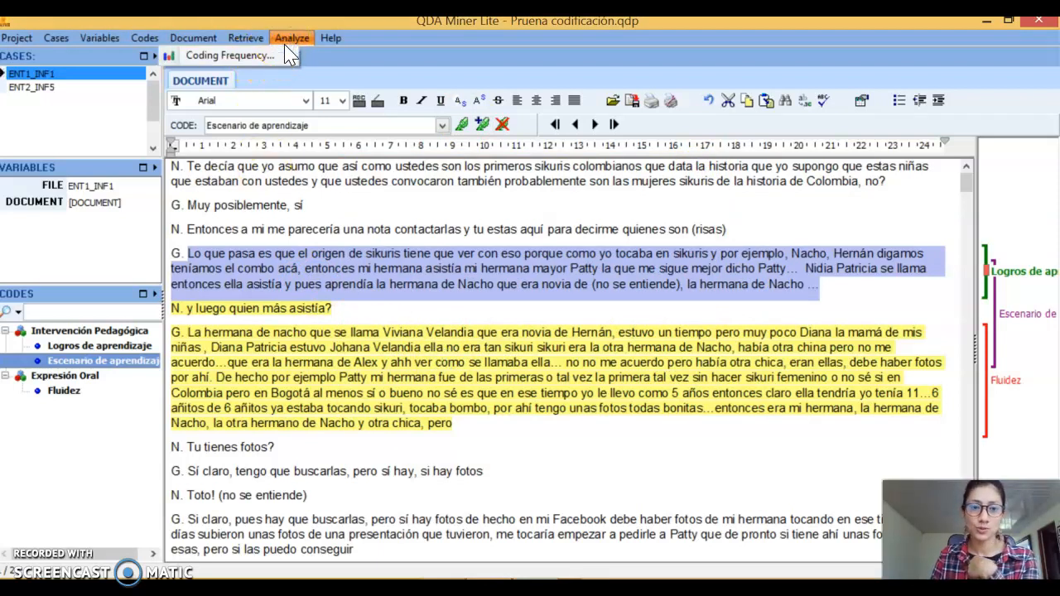
left_click(232, 60)
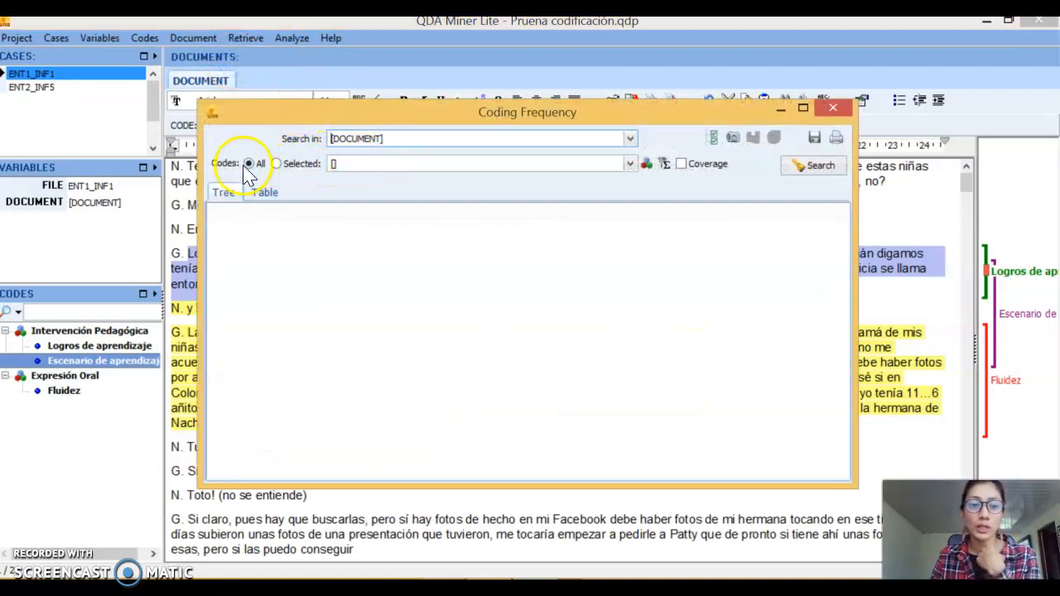
left_click(631, 164)
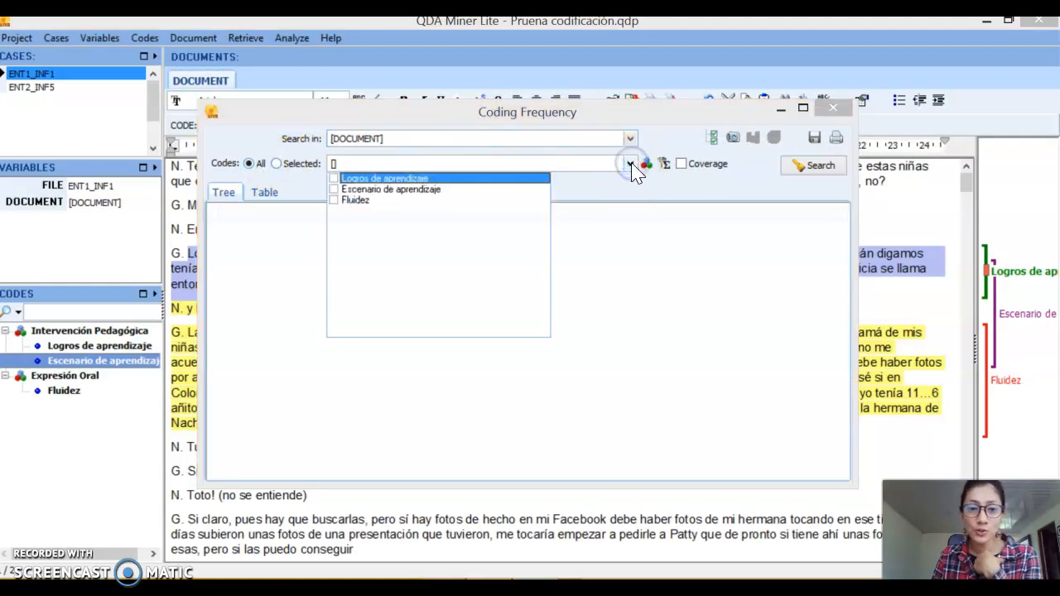
left_click(334, 178)
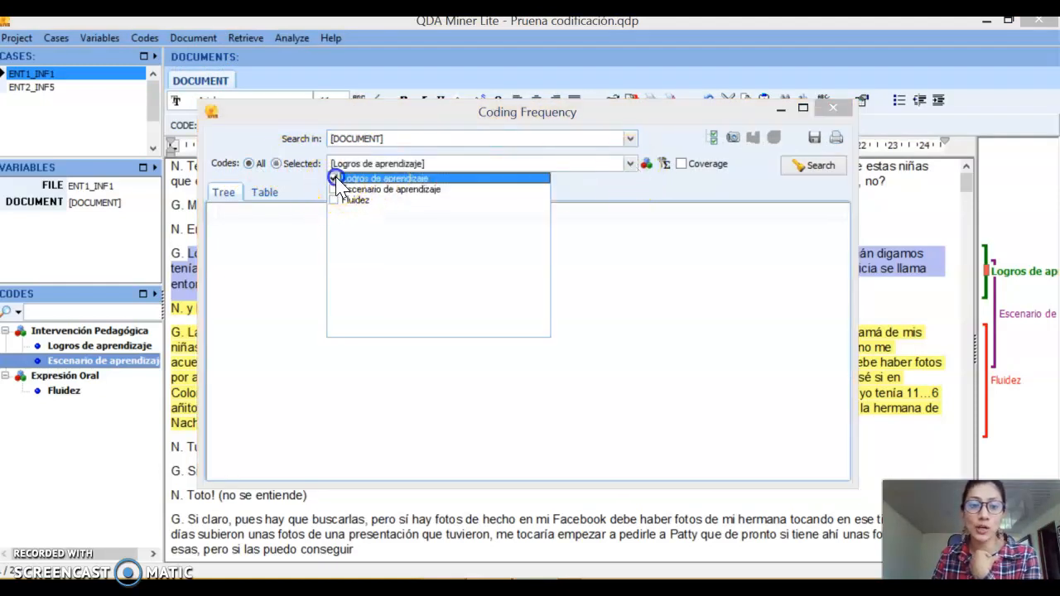
left_click(333, 189)
left_click(334, 199)
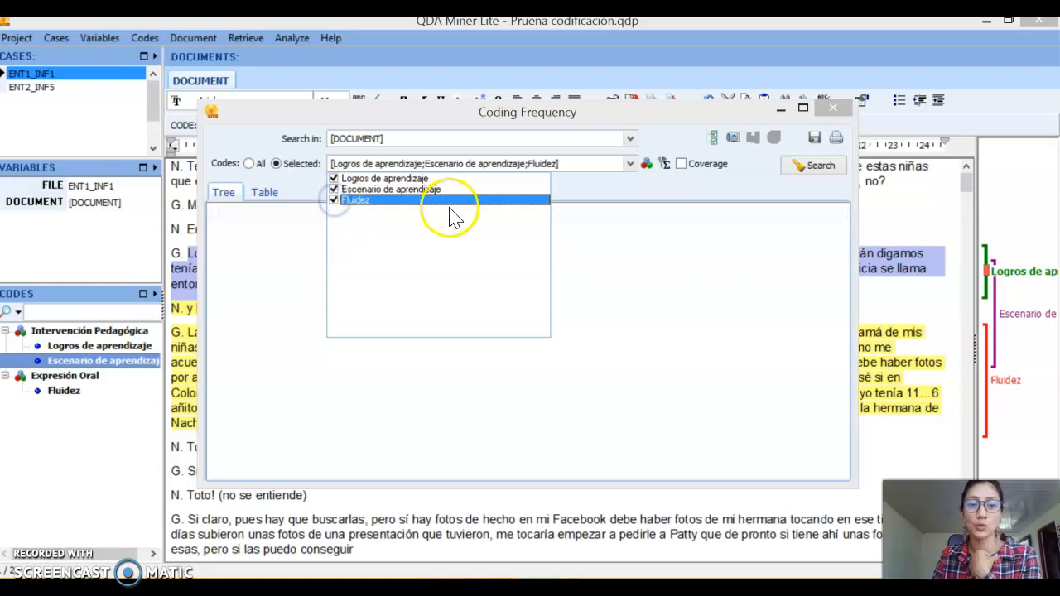
left_click(817, 170)
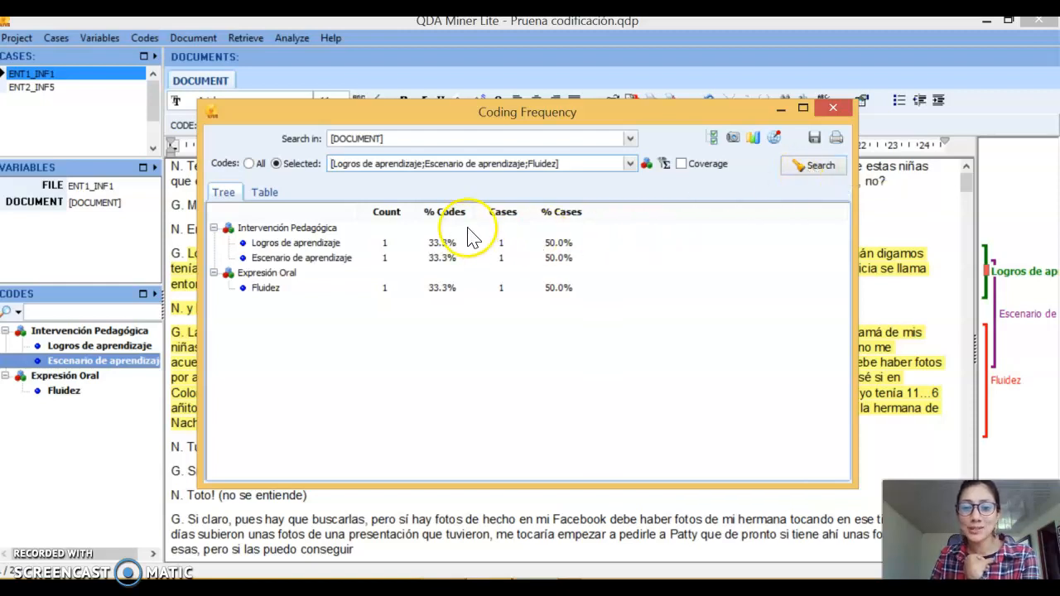
Show the coding frequencies as a table, select all three code rows and chart their distribution
mouse_move(265, 259)
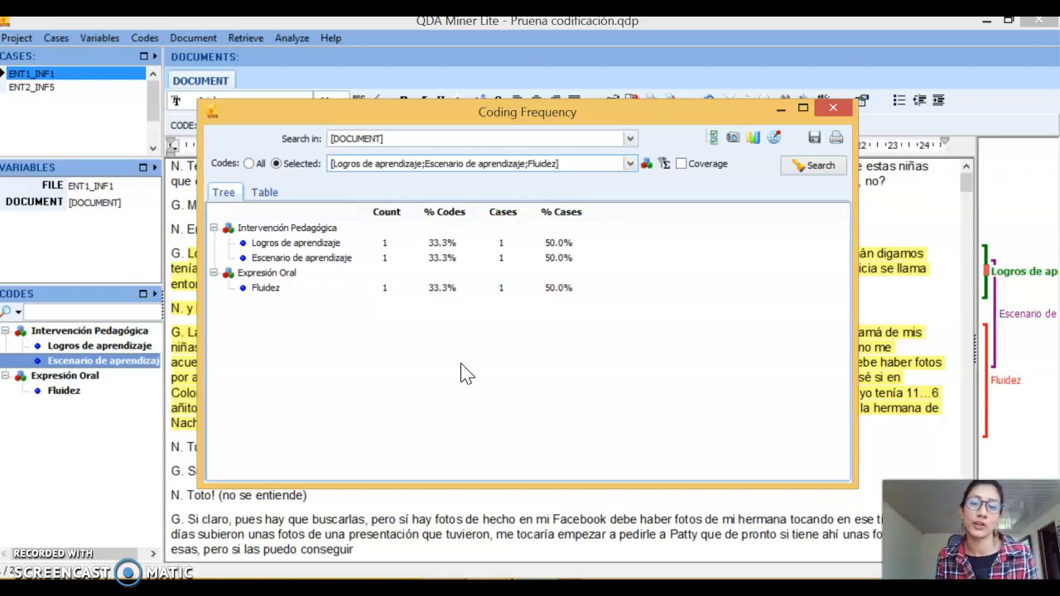
left_click(264, 193)
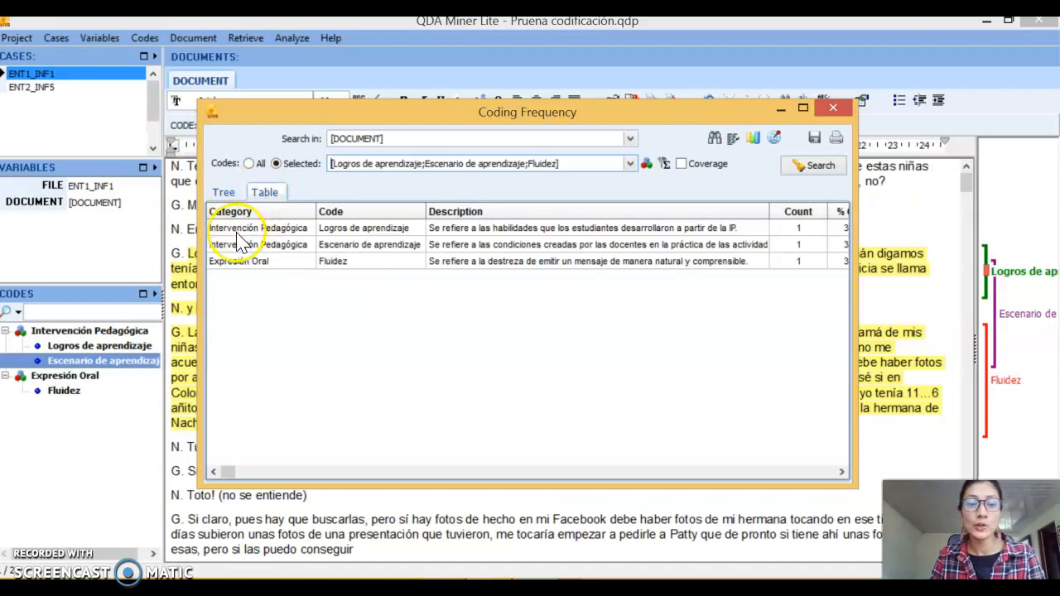
left_click_drag(237, 237, 398, 276)
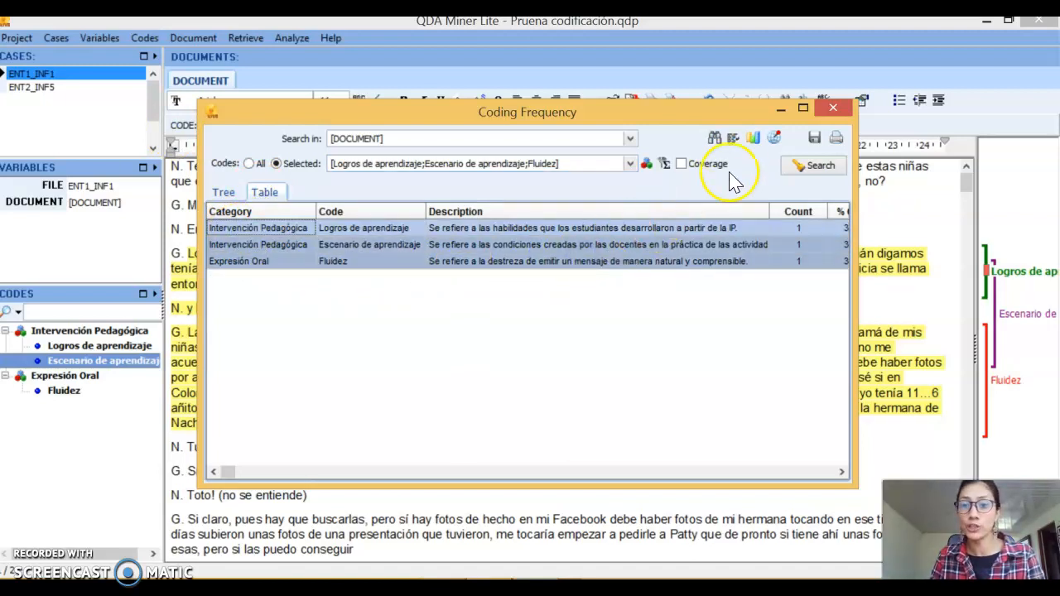
left_click(760, 138)
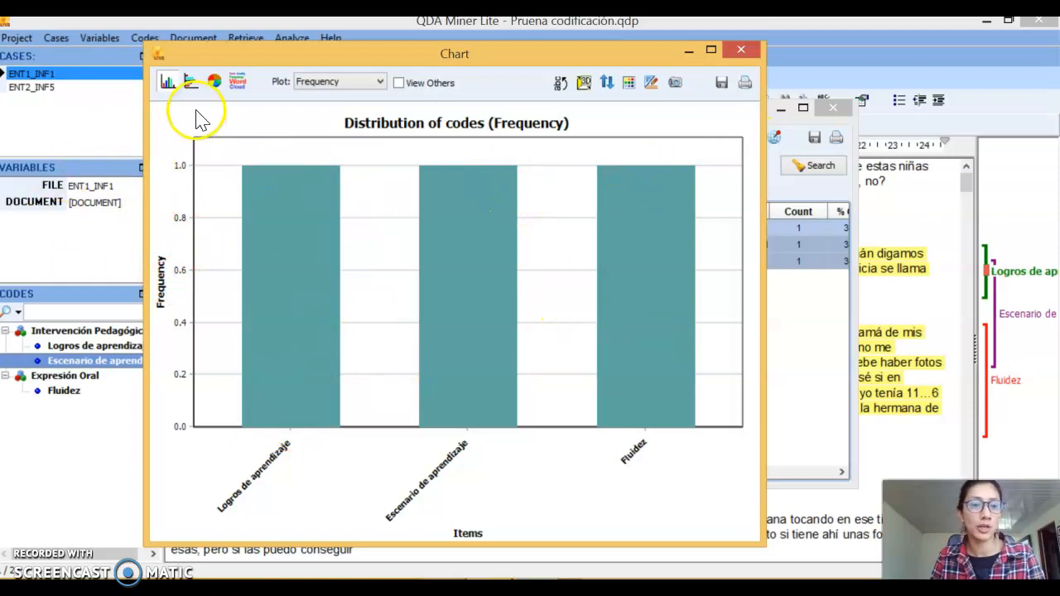
View the code distribution as horizontal bars, pie chart, word cloud and vertical bars, and close the chart and the frequency analysis
left_click(190, 82)
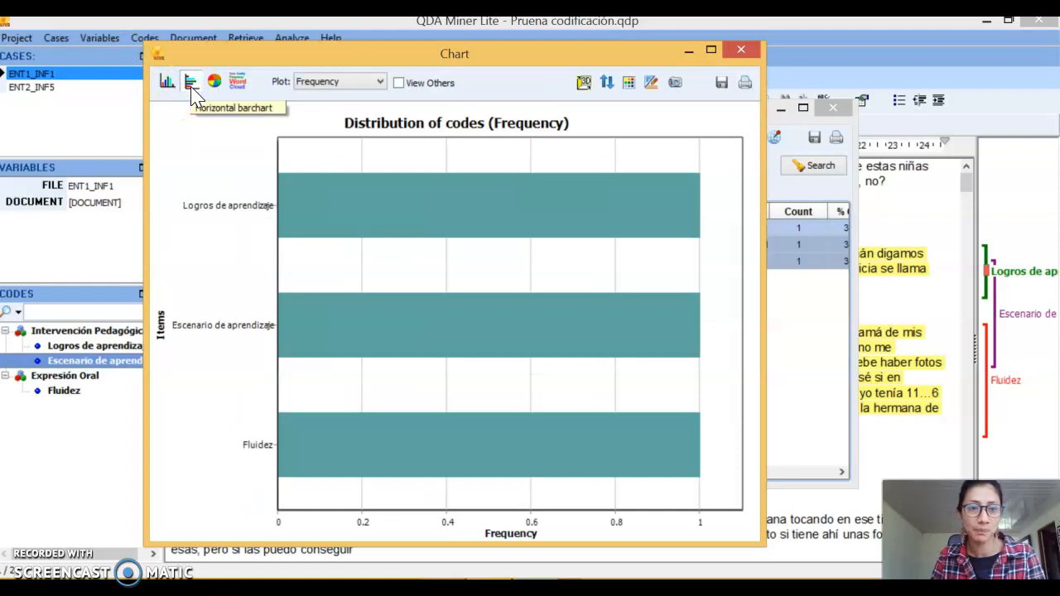
left_click(213, 81)
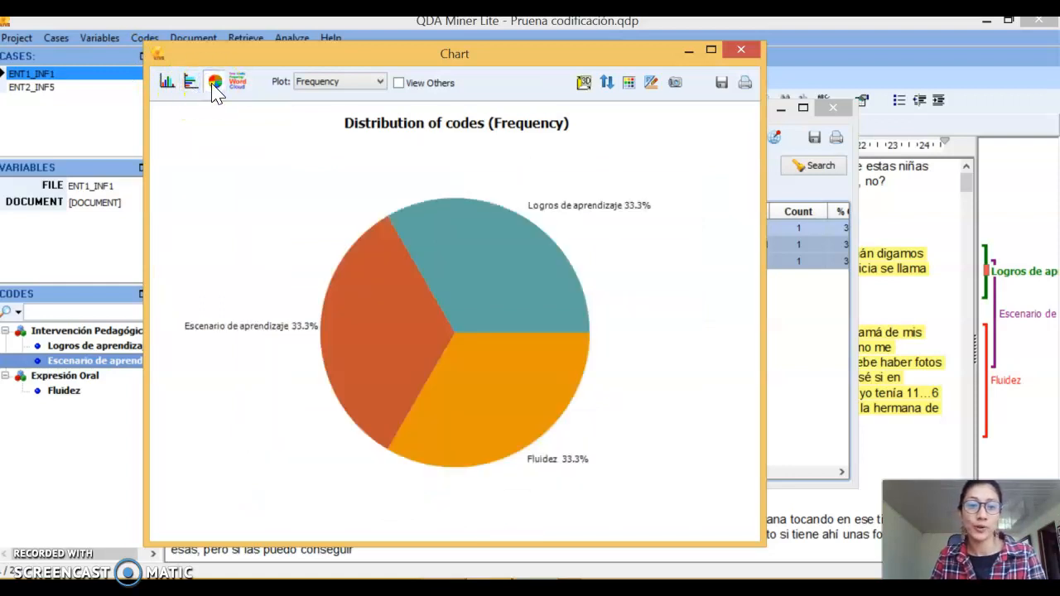
left_click(236, 82)
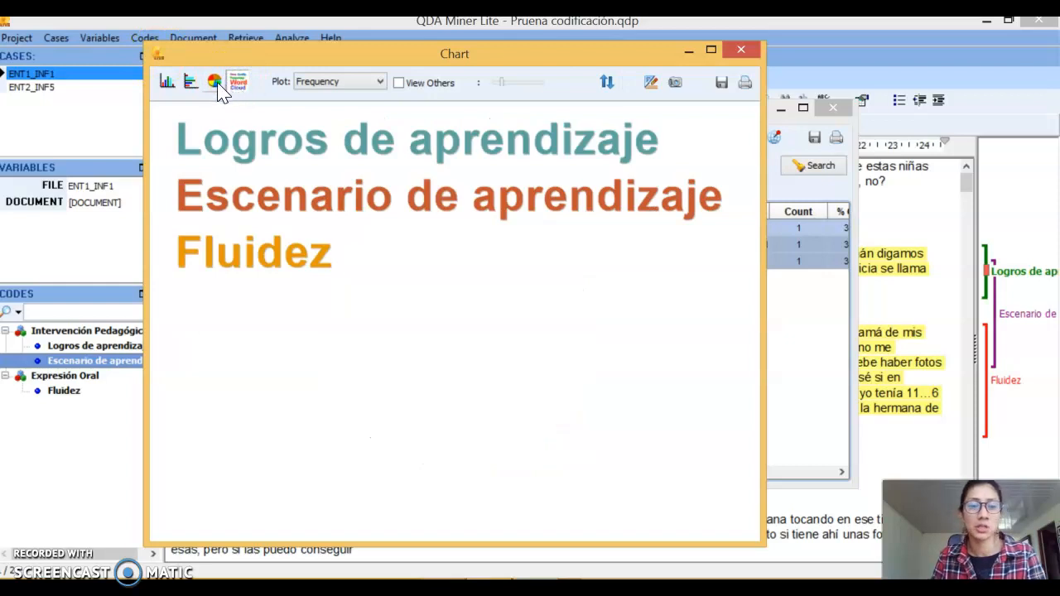
left_click(214, 82)
left_click(190, 83)
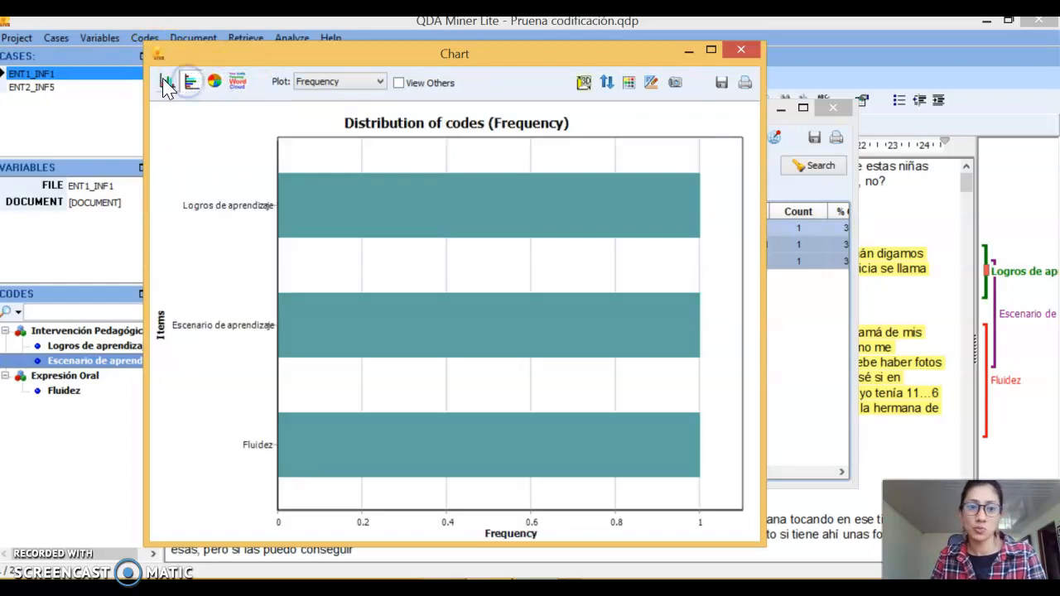
left_click(166, 80)
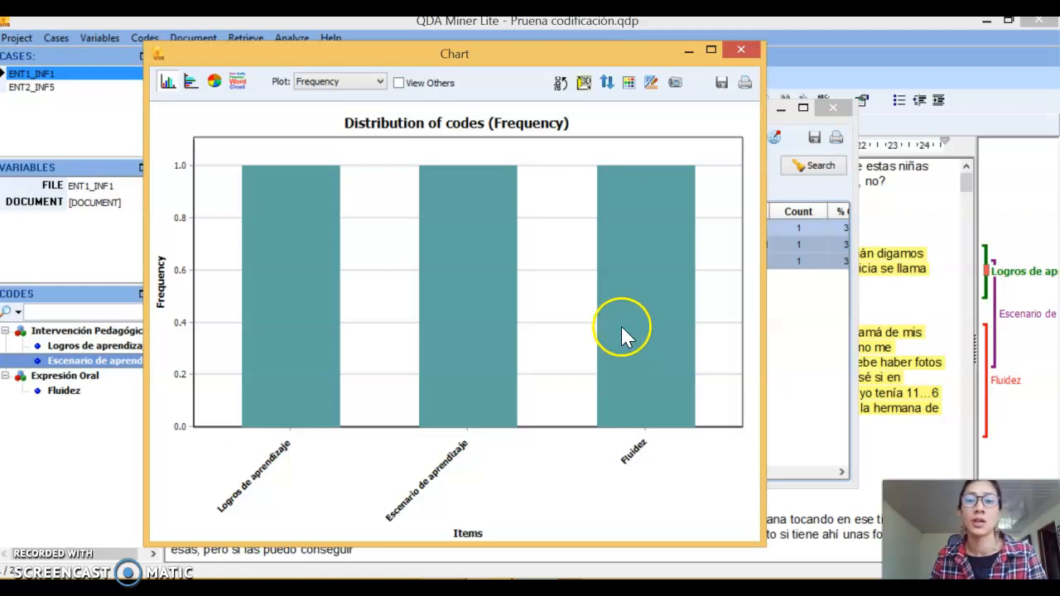
left_click(737, 48)
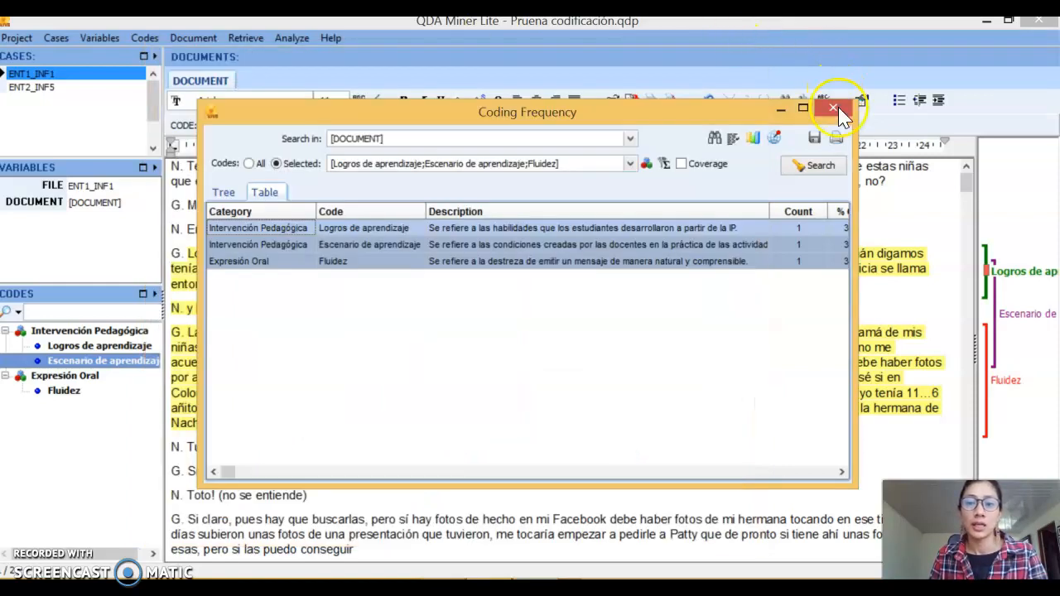
left_click(834, 108)
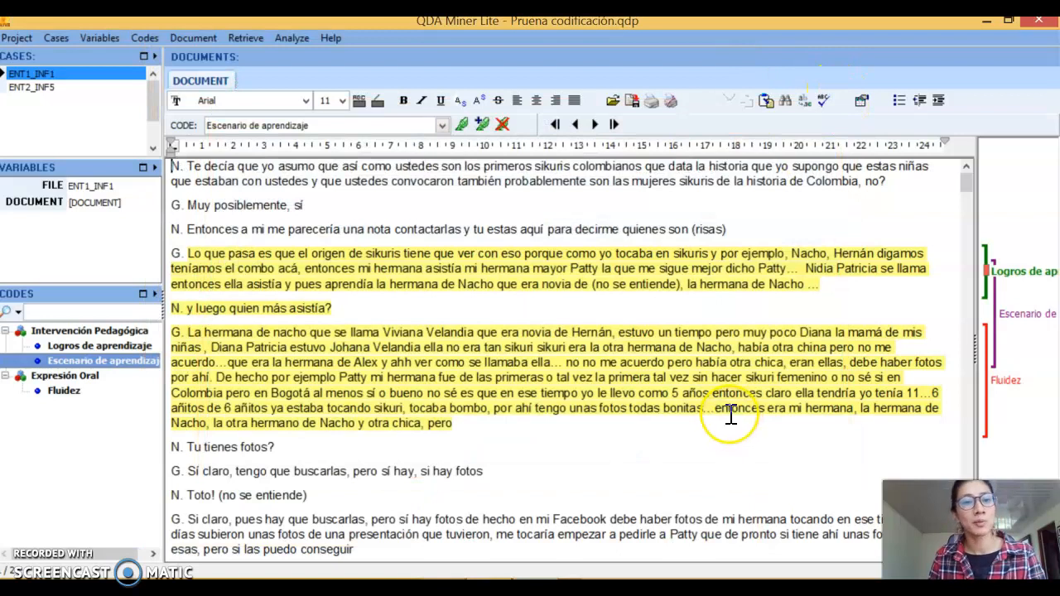